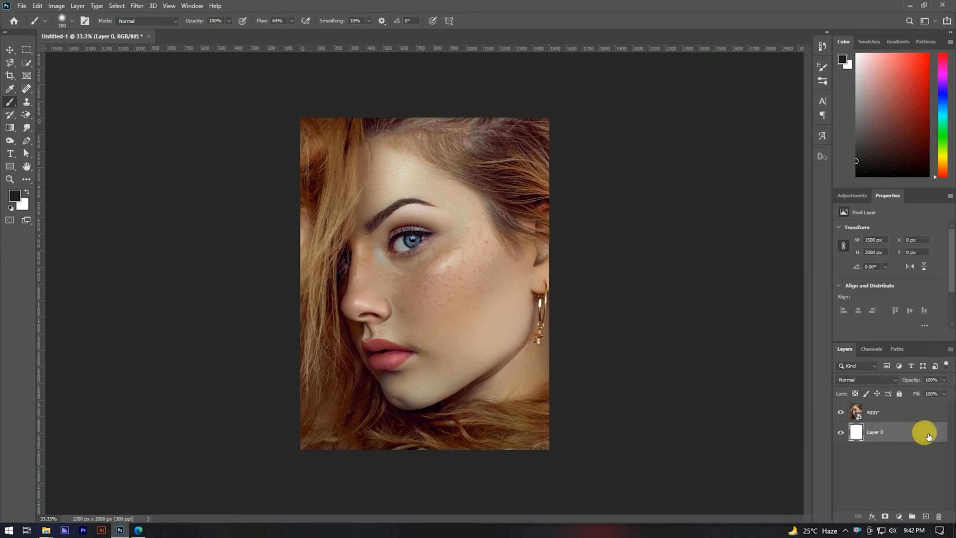
Step: Rasterize the aggy- portrait layer and duplicate it, removing the white Layer 0 beneath
right_click(889, 411)
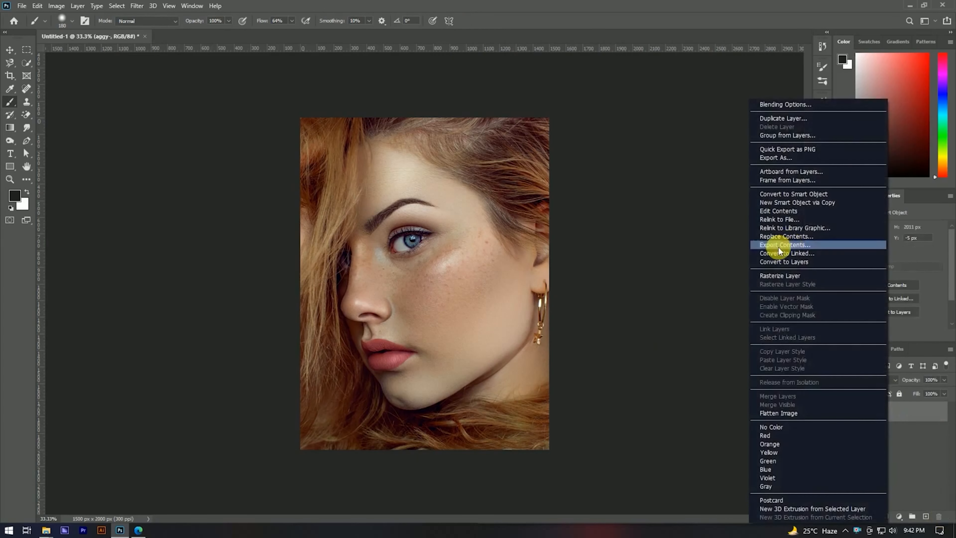
left_click(779, 276)
left_click_drag(901, 416, 934, 524)
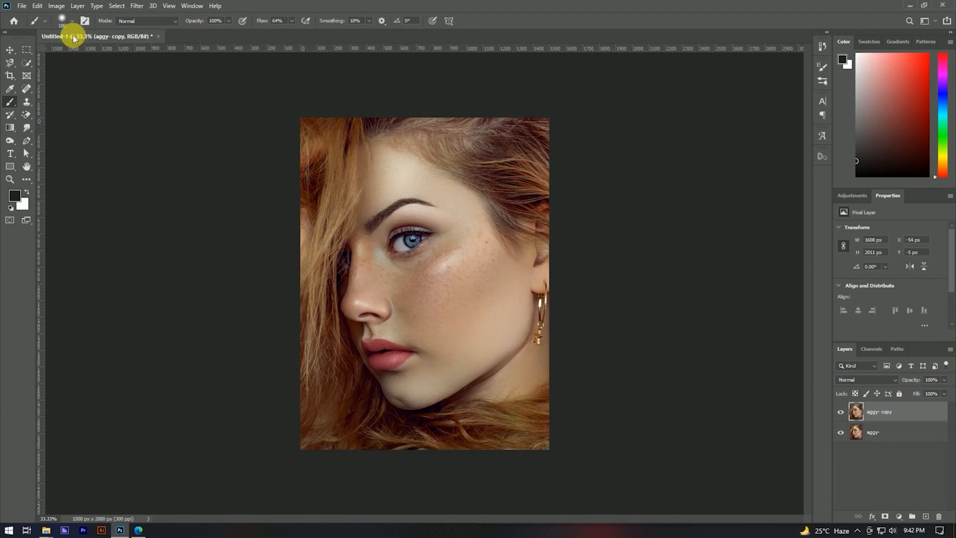
Step: Invert the colors of the aggy- copy layer and set its blend mode to Vivid Light
left_click(11, 49)
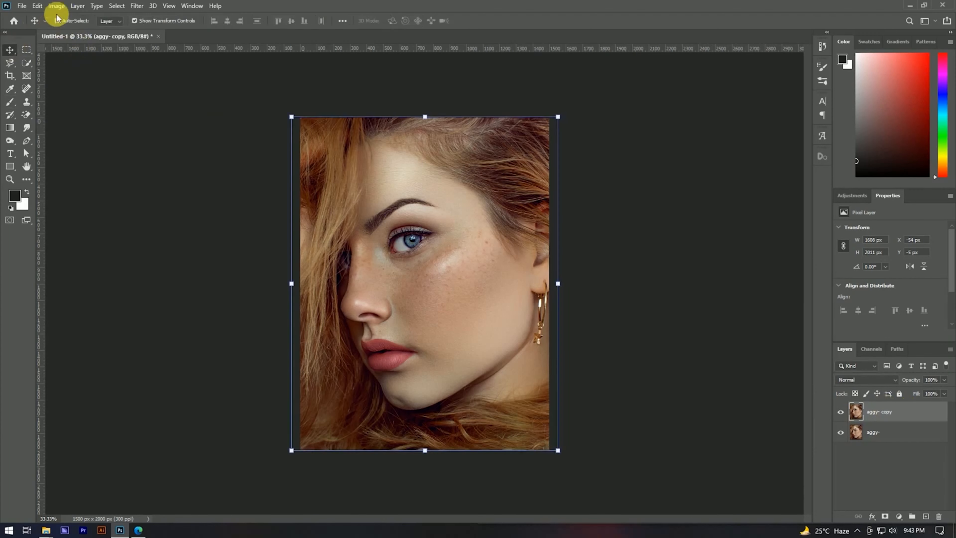
left_click(57, 6)
mouse_move(141, 34)
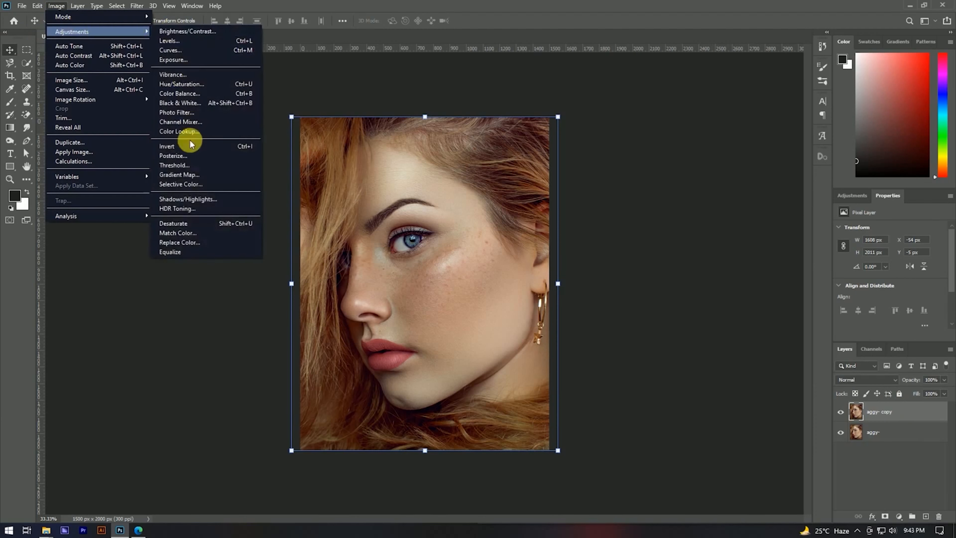
left_click(227, 147)
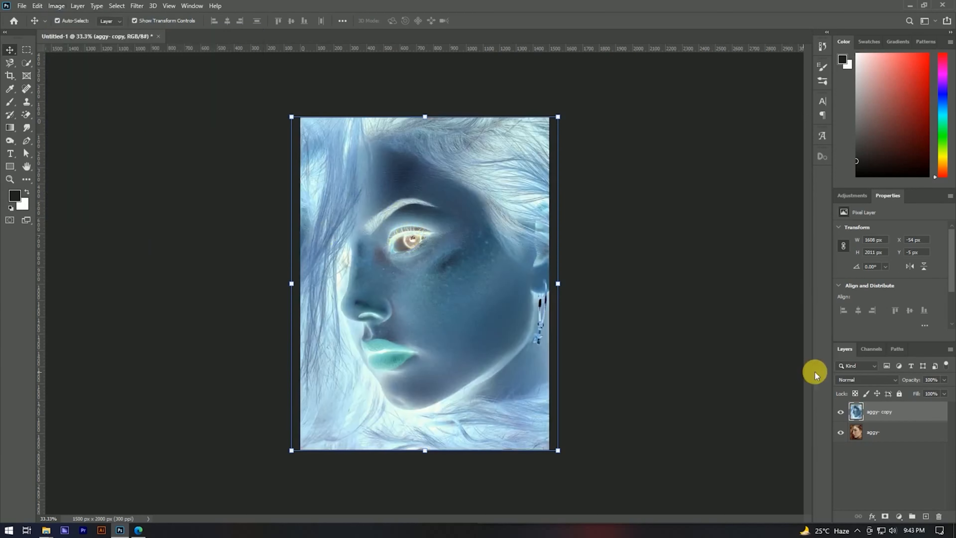
left_click(850, 380)
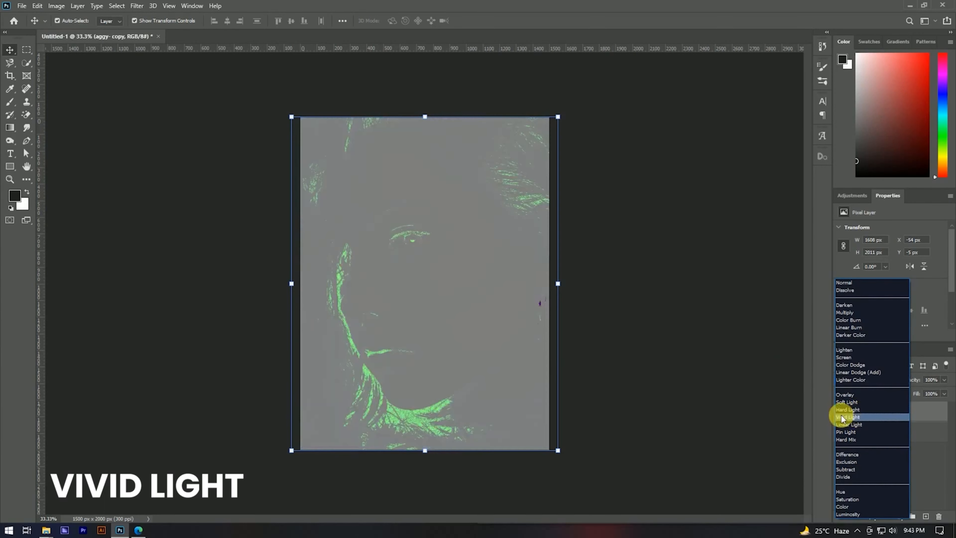
left_click(859, 418)
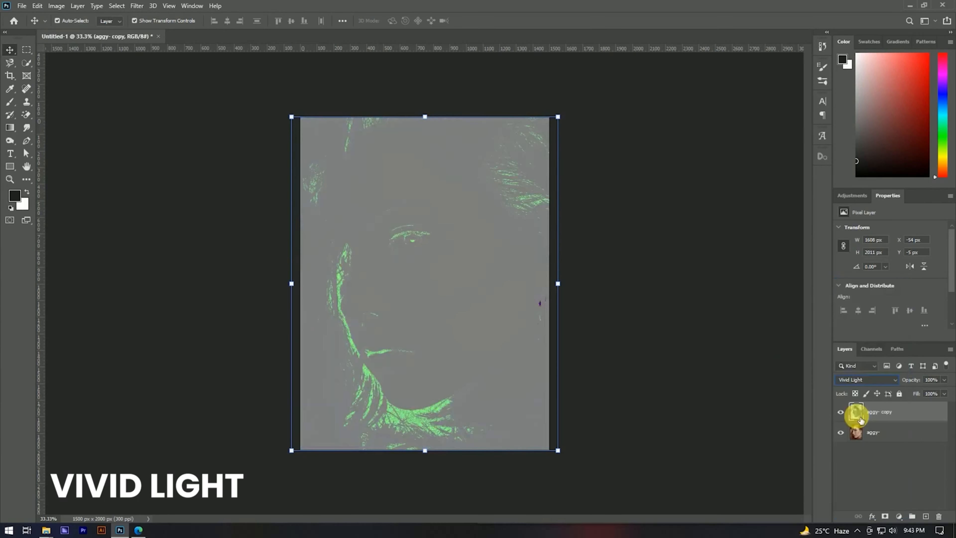
Step: Apply a High Pass filter with a radius of 15 pixels to the aggy- copy layer
left_click(137, 6)
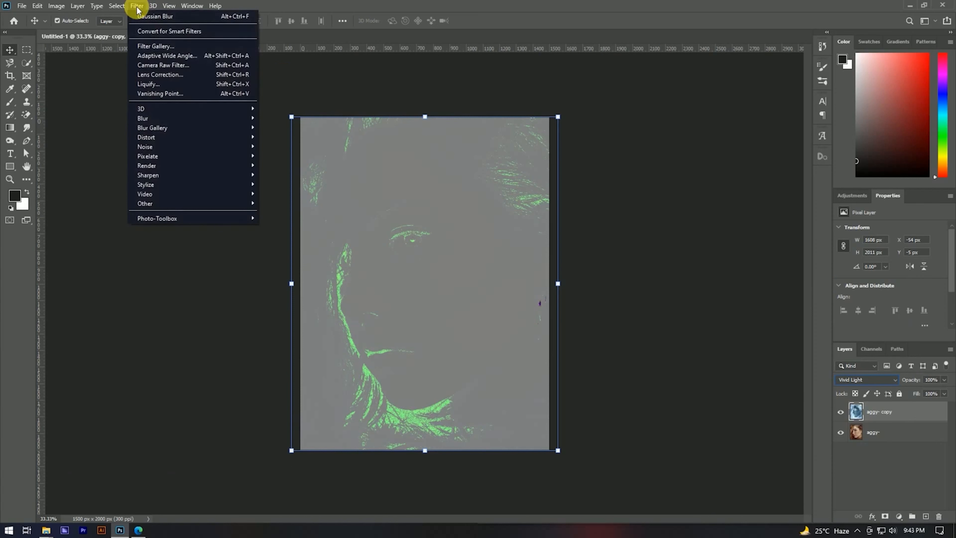
mouse_move(160, 203)
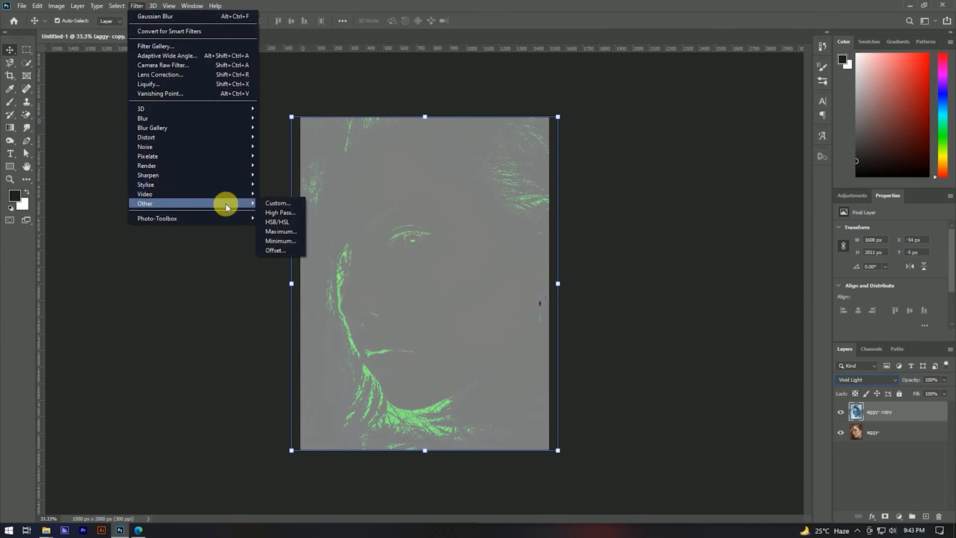
left_click(280, 213)
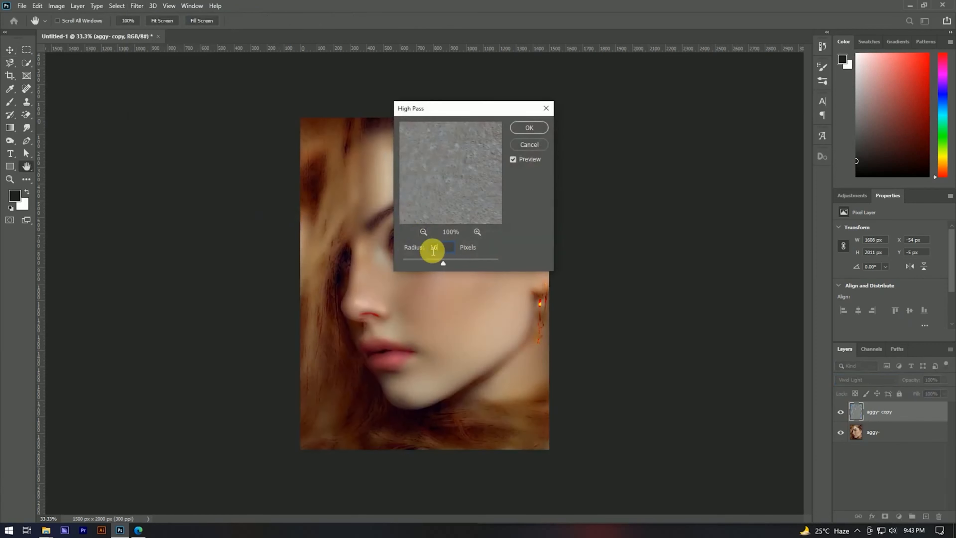
left_click_drag(438, 248, 423, 249)
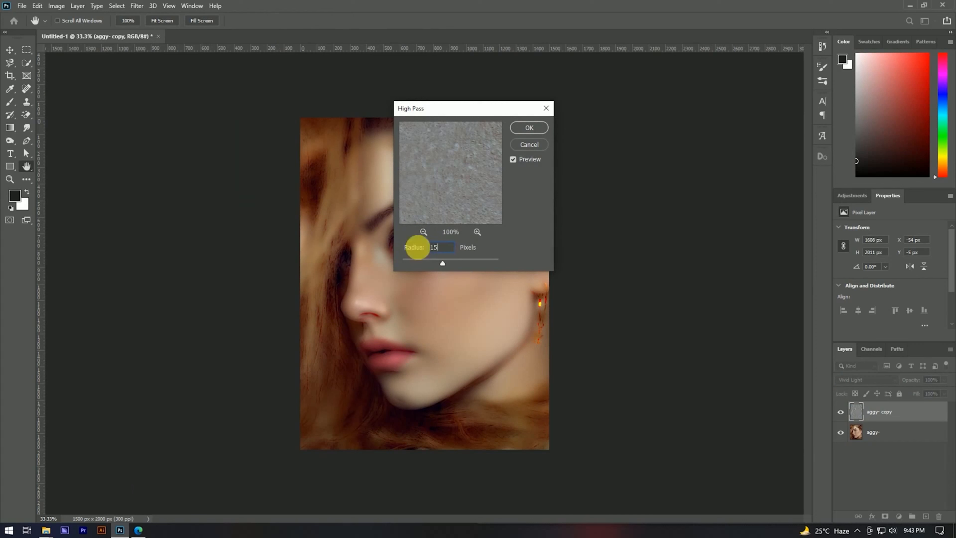
left_click(528, 128)
key("v")
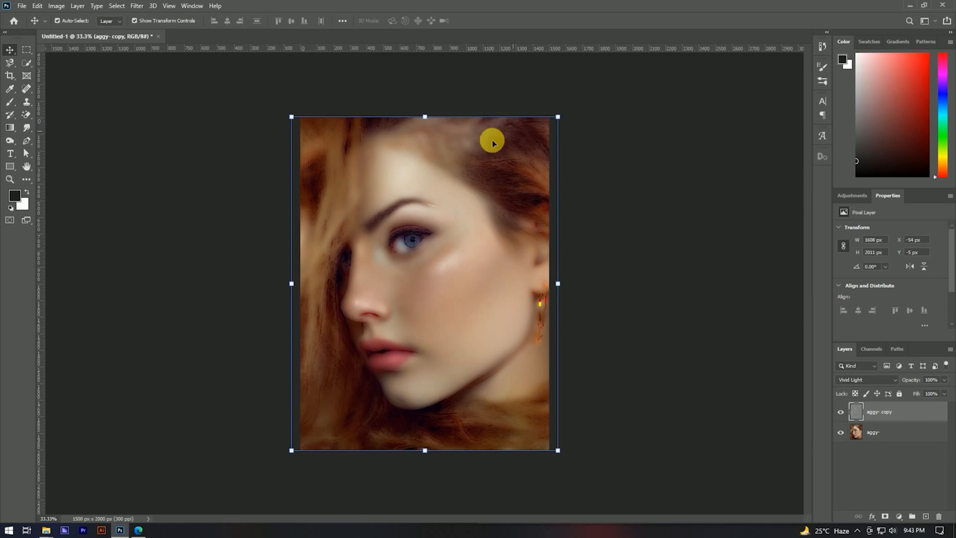
Step: Apply a Gaussian Blur filter to the aggy- copy layer to bring back fine skin texture
left_click(137, 6)
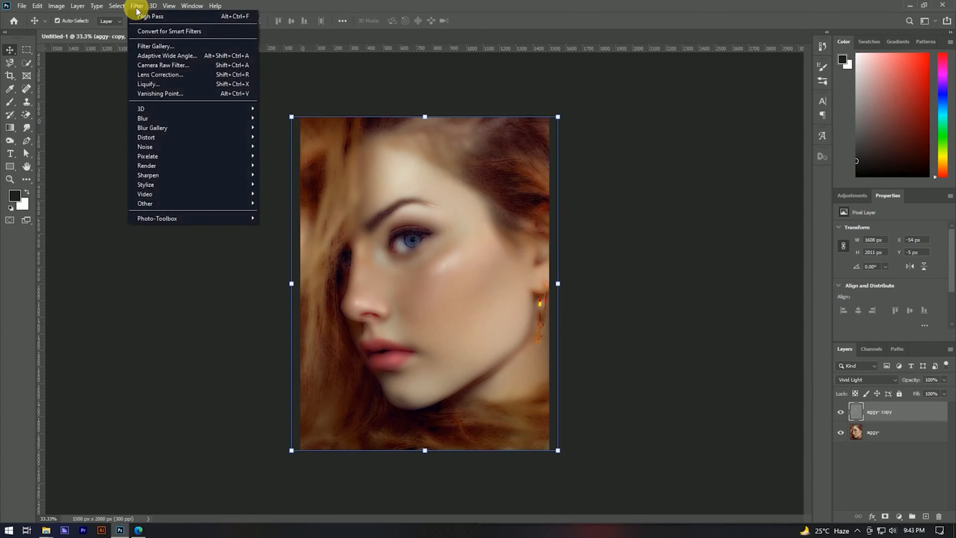
mouse_move(181, 118)
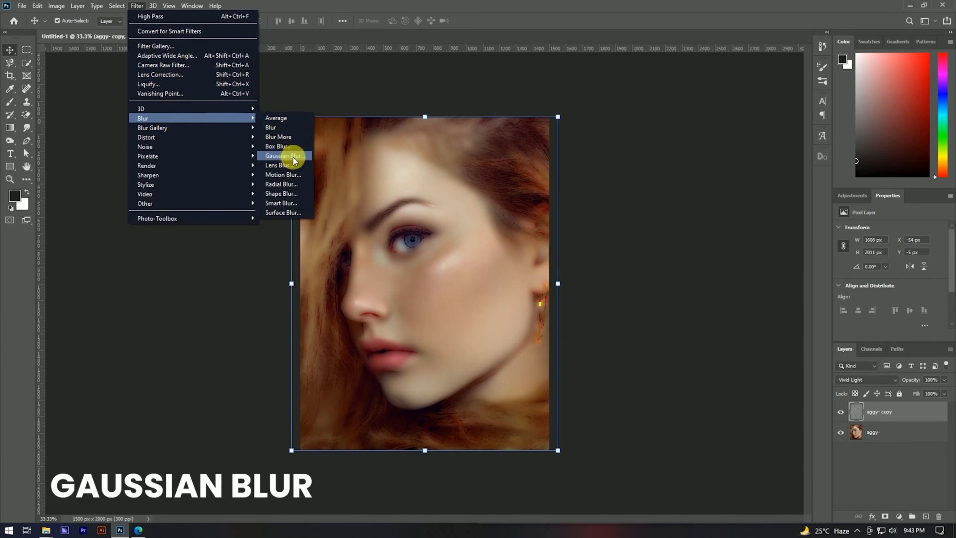
left_click(286, 156)
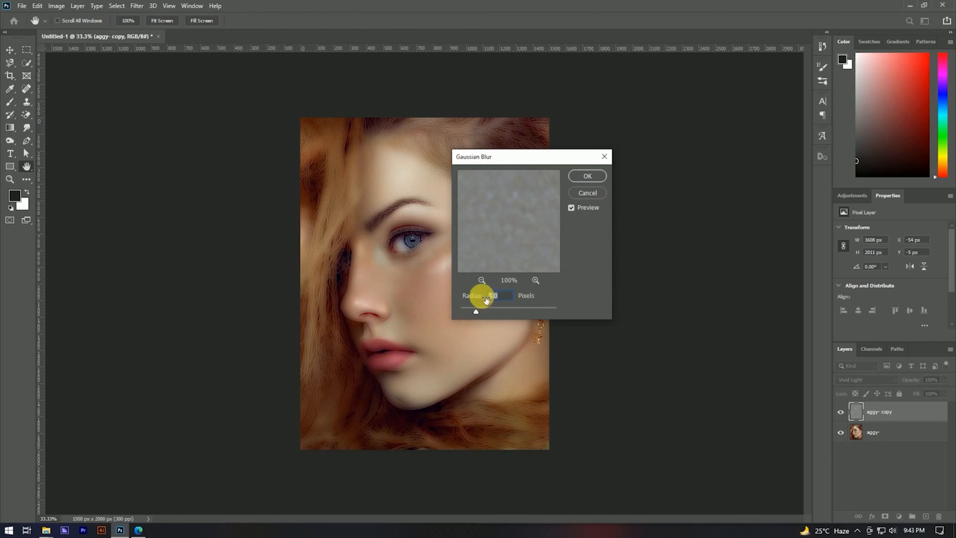
left_click(587, 176)
left_click(616, 296)
left_click(465, 233)
Step: Add a layer mask to the aggy- copy layer and fill it with black
left_click(885, 516)
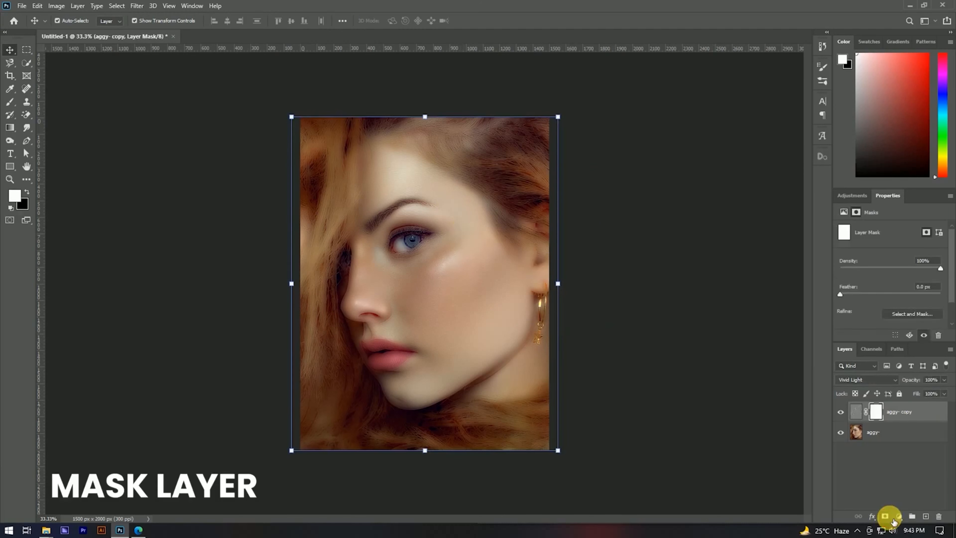
left_click(25, 193)
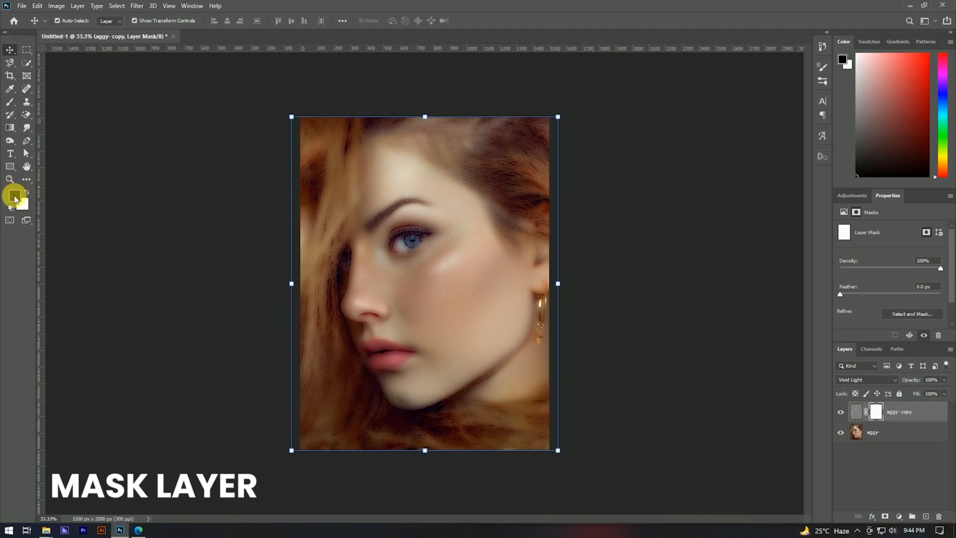
left_click(14, 196)
left_click(761, 316)
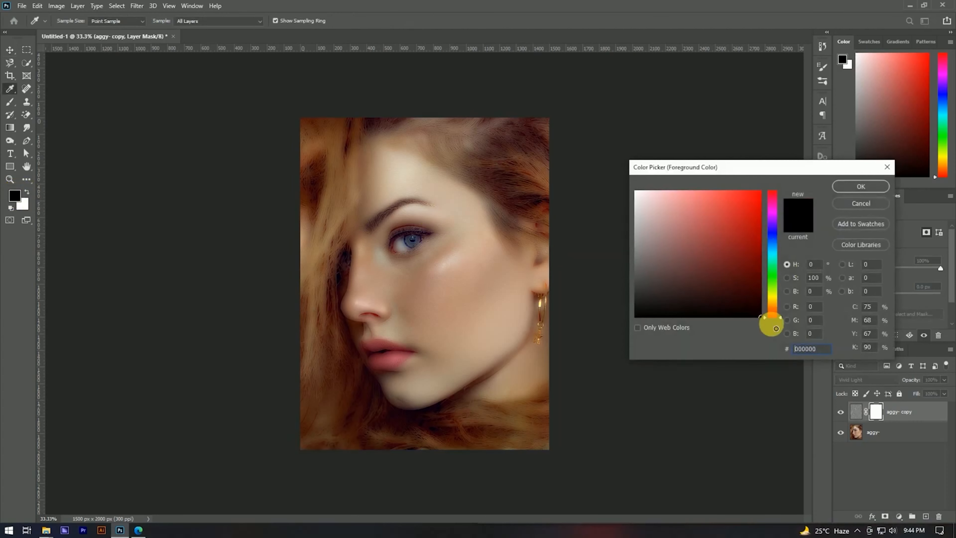
left_click(861, 187)
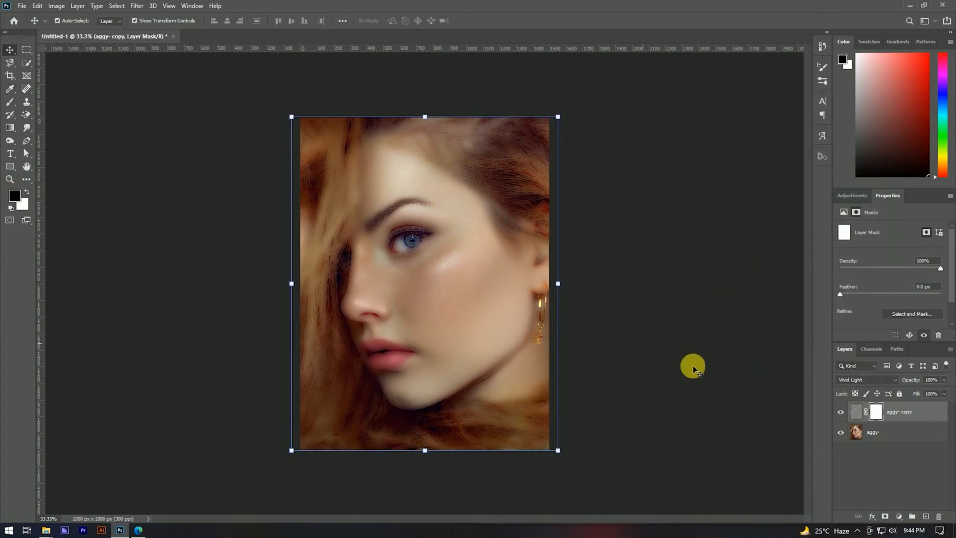
key("alt+Delete")
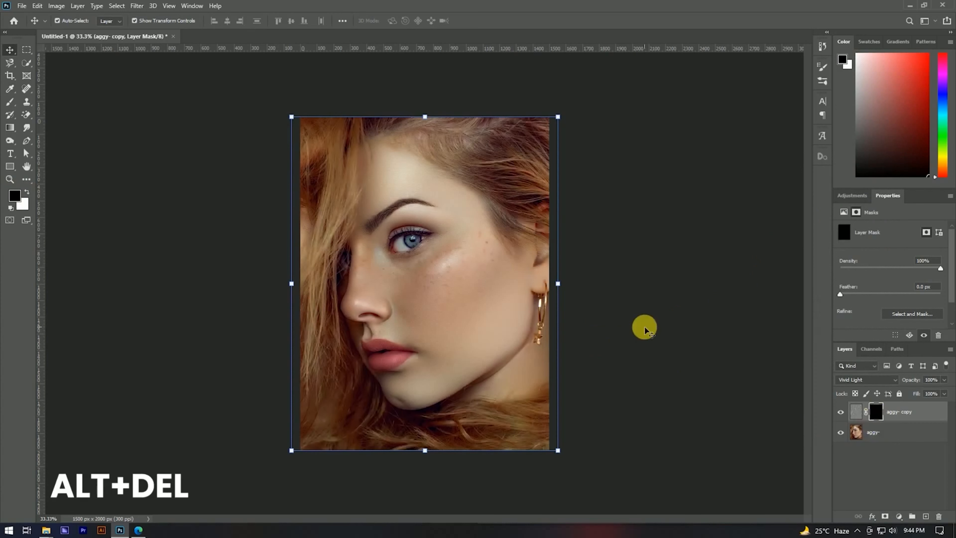
Step: Target the layer mask with the Brush tool and set the brush to 90% opacity and 90% flow
left_click(875, 411)
left_click(10, 101)
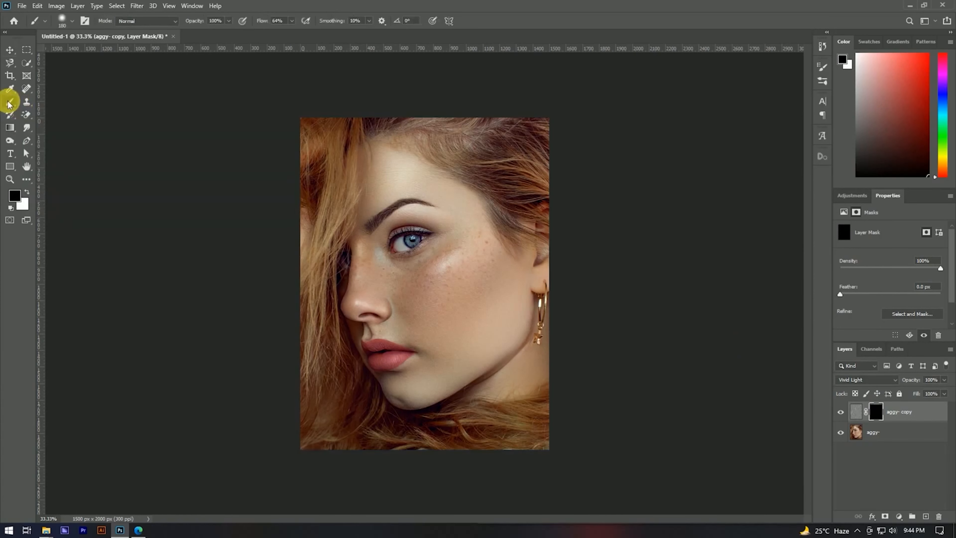
scroll(488, 269, "up", 4)
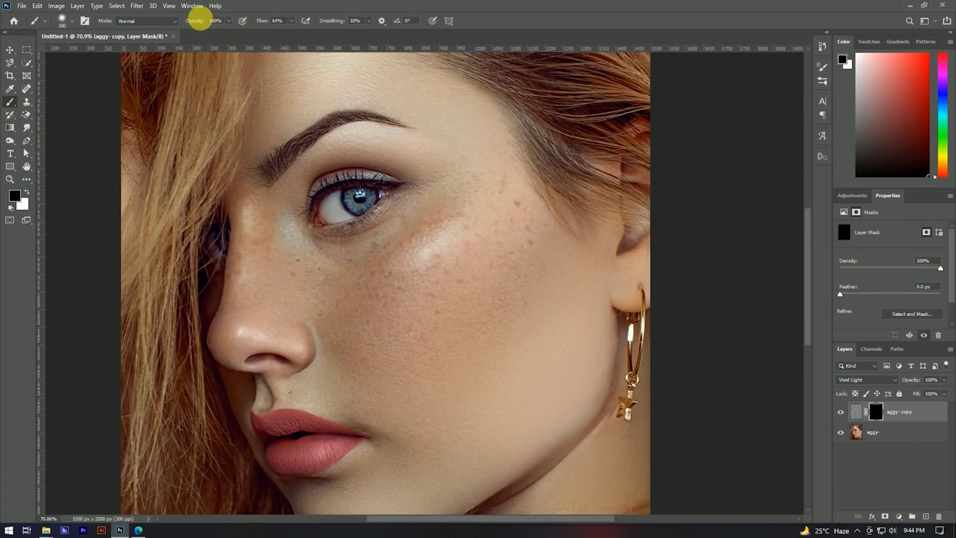
mouse_move(256, 21)
left_mouse_down()
mouse_move(288, 20)
mouse_move(220, 21)
mouse_move(279, 20)
left_mouse_up()
left_click_drag(192, 19, 189, 19)
left_click(281, 21)
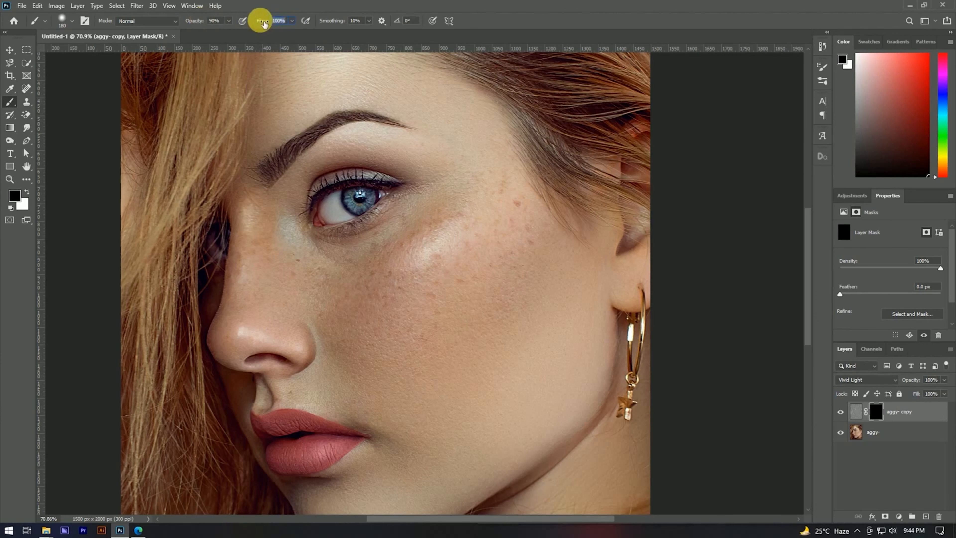
scroll(425, 236, "down", 6)
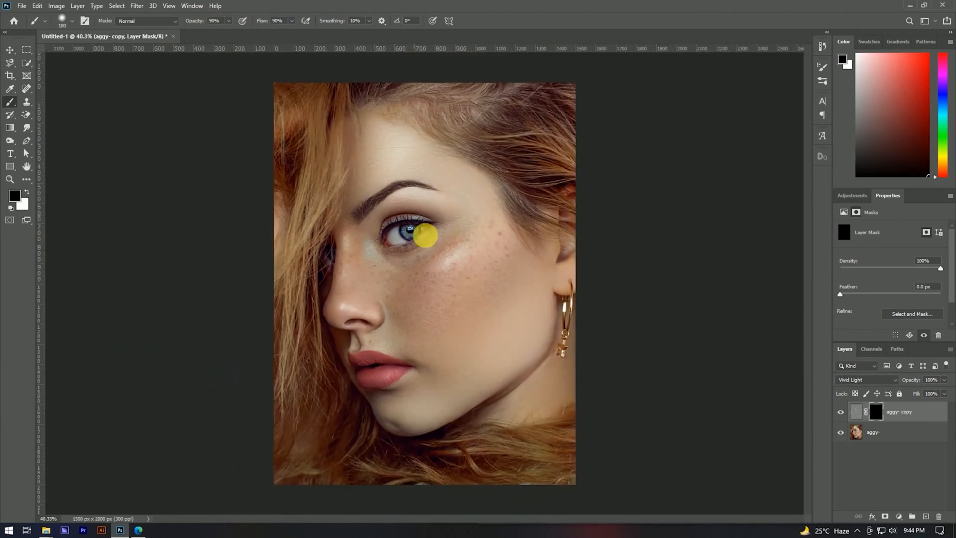
Step: Paint white on the mask over the cheek below the eye to smooth the skin
scroll(514, 299, "up", 5)
key("x")
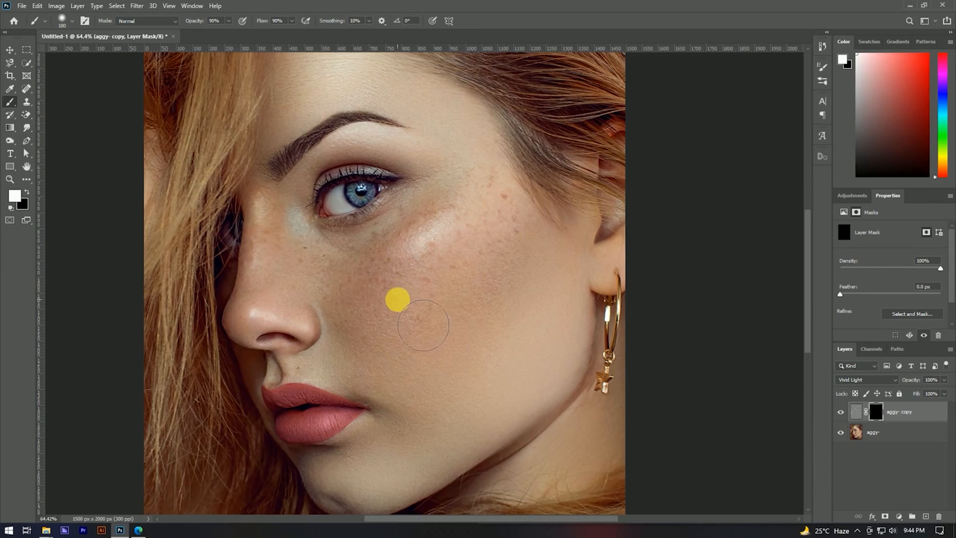
left_click(372, 310)
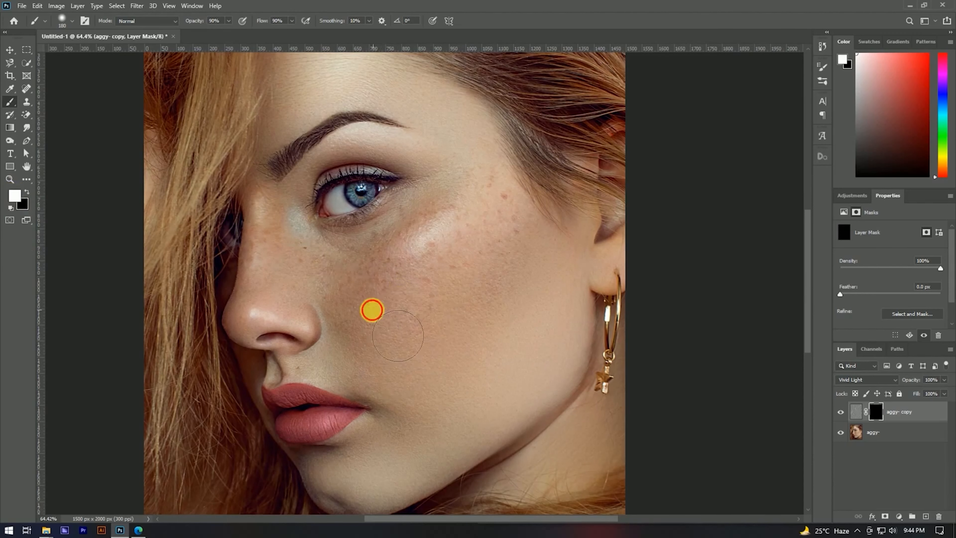
mouse_move(443, 252)
left_mouse_down()
mouse_move(372, 278)
mouse_move(459, 248)
left_mouse_up()
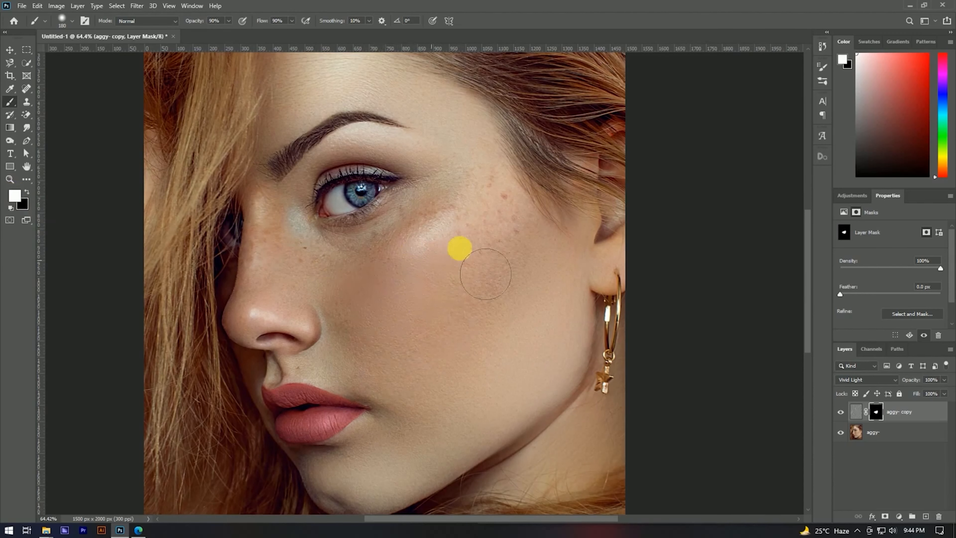
scroll(494, 242, "up", 11)
scroll(479, 276, "down", 6)
Step: Paint white on the mask beside the nose and across the outer cheek and temple to smooth the freckled skin
left_click_drag(250, 256, 370, 311)
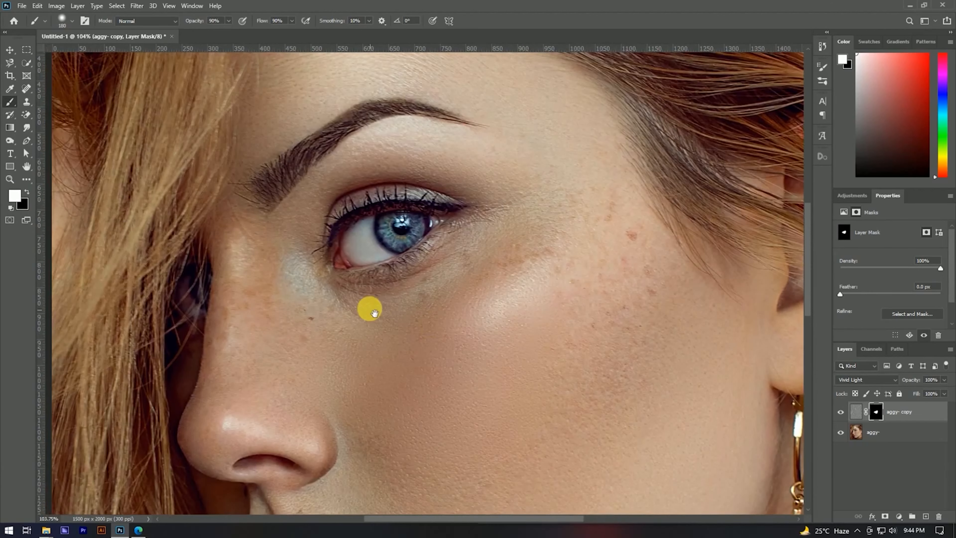
left_click_drag(416, 345, 396, 343)
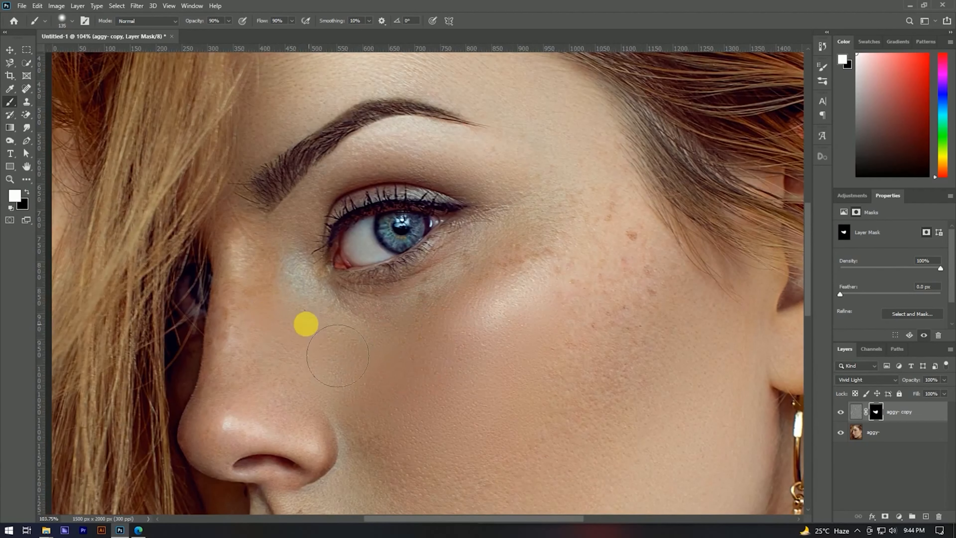
mouse_move(598, 297)
left_mouse_down()
mouse_move(627, 284)
mouse_move(622, 319)
mouse_move(612, 300)
mouse_move(616, 274)
left_mouse_up()
left_click_drag(620, 392, 571, 245)
mouse_move(384, 334)
left_mouse_down()
mouse_move(353, 333)
mouse_move(425, 400)
mouse_move(578, 284)
left_mouse_up()
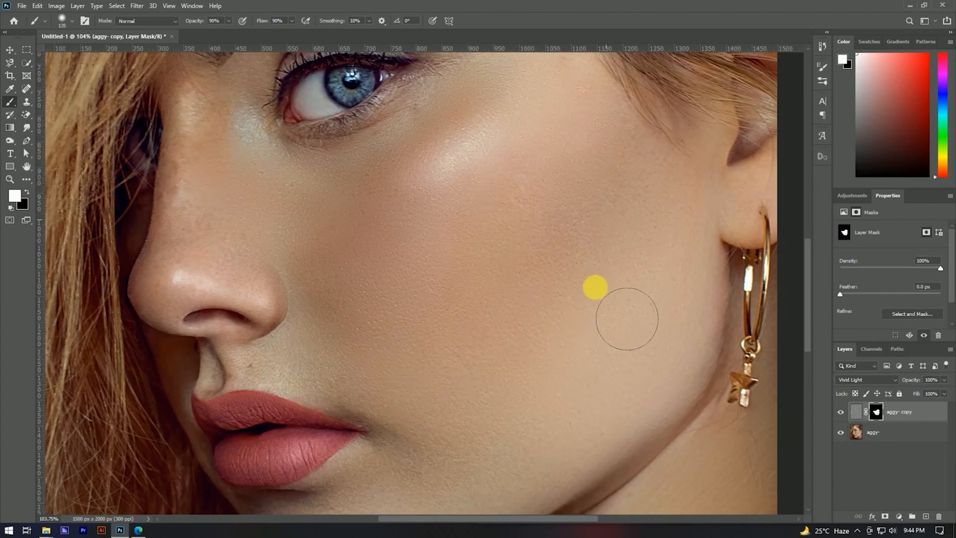
Step: Paint the smoothing mask over the lower cheek and around the mouth and chin, reducing the brush size for tighter areas
scroll(657, 304, "down", 2)
left_click_drag(485, 396, 446, 368)
key("bracketleft")
key("bracketleft")
key("bracketleft")
key("bracketleft")
key("bracketleft")
key("bracketleft")
mouse_move(341, 316)
left_mouse_down()
mouse_move(427, 391)
mouse_move(449, 463)
left_mouse_up()
Step: Paint the smoothing mask over the upper face with a larger brush, then reduce the brush size
scroll(505, 336, "up", 2)
key("bracketright")
key("bracketright")
key("bracketright")
key("bracketright")
mouse_move(347, 174)
left_mouse_down()
mouse_move(399, 188)
mouse_move(428, 173)
left_mouse_up()
key("bracketleft")
key("bracketleft")
key("bracketleft")
key("bracketleft")
key("bracketleft")
key("bracketleft")
Step: Paint white on the mask over the tip of the nose and around the nostril to smooth them
scroll(323, 187, "up", 4)
left_click_drag(277, 399, 363, 292)
key("bracketright")
key("bracketright")
key("bracketright")
key("bracketright")
key("bracketright")
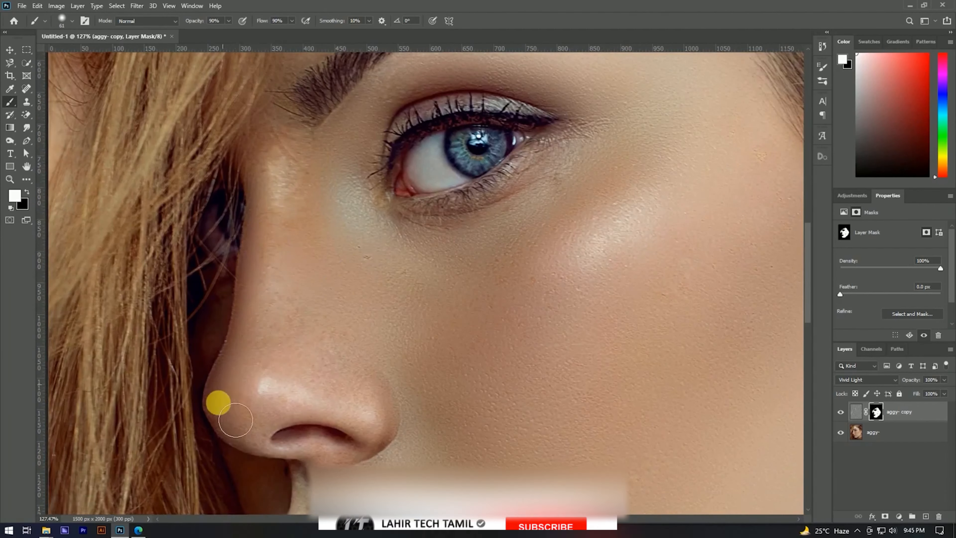
left_click_drag(218, 401, 354, 390)
left_click_drag(237, 436, 337, 448)
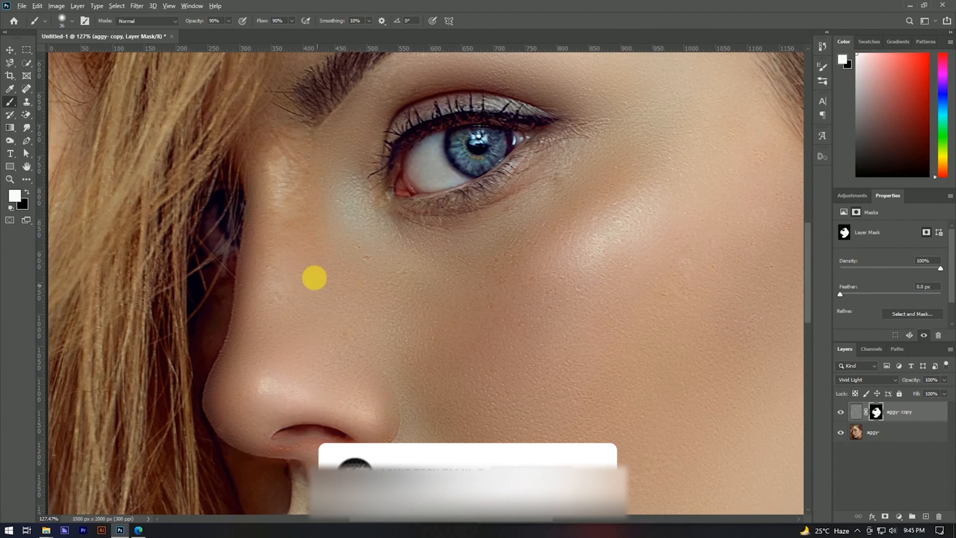
Step: Smooth the bridge of the nose and the remaining skin near the eye by painting the mask with a smaller brush
scroll(314, 278, "up", 1)
left_click_drag(314, 277, 328, 83)
key("bracketleft")
key("bracketleft")
key("bracketleft")
left_click_drag(384, 334, 435, 372)
scroll(435, 372, "down", 7)
scroll(291, 264, "up", 6)
left_click_drag(290, 265, 403, 178)
scroll(516, 170, "down", 4)
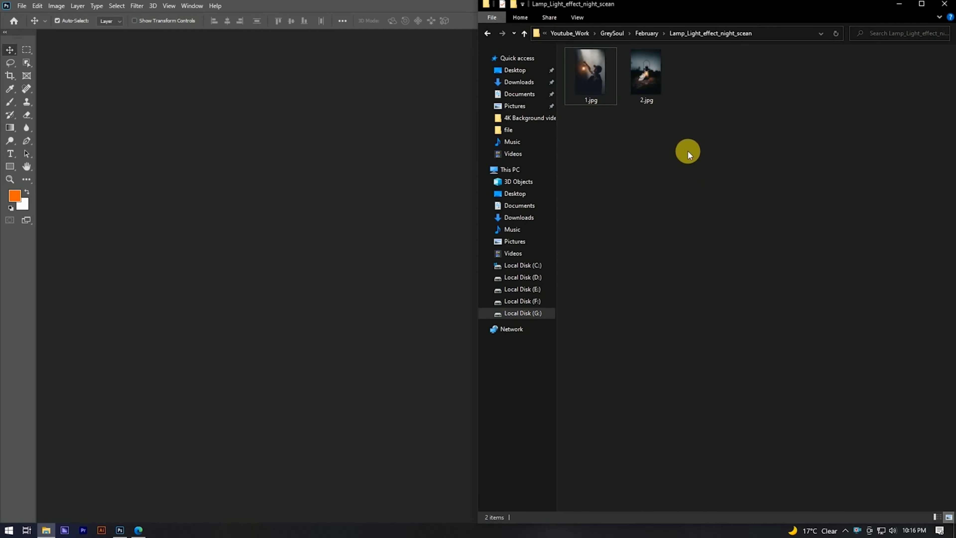
Step: Open the lantern photo 2.jpg as a new document and unlock its Background layer
left_click_drag(654, 72, 355, 209)
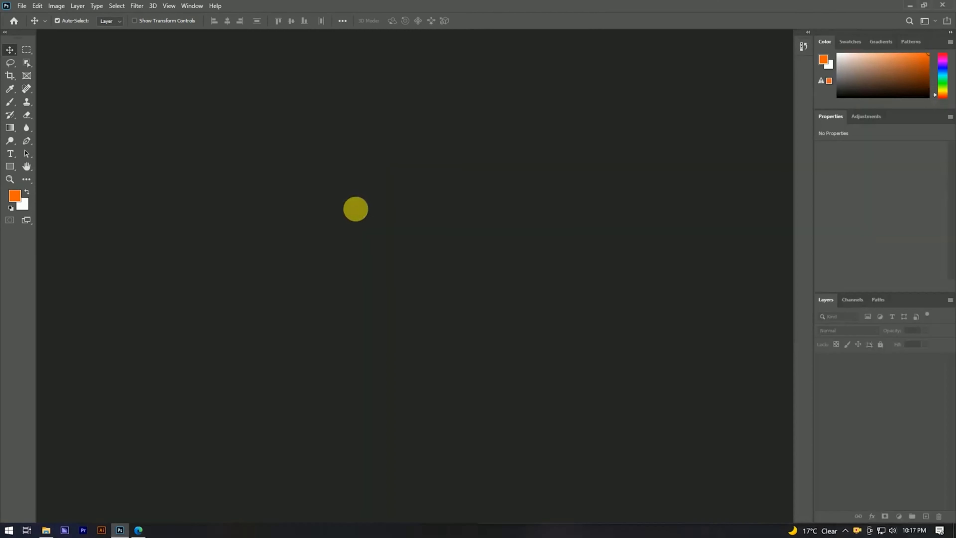
left_click(937, 363)
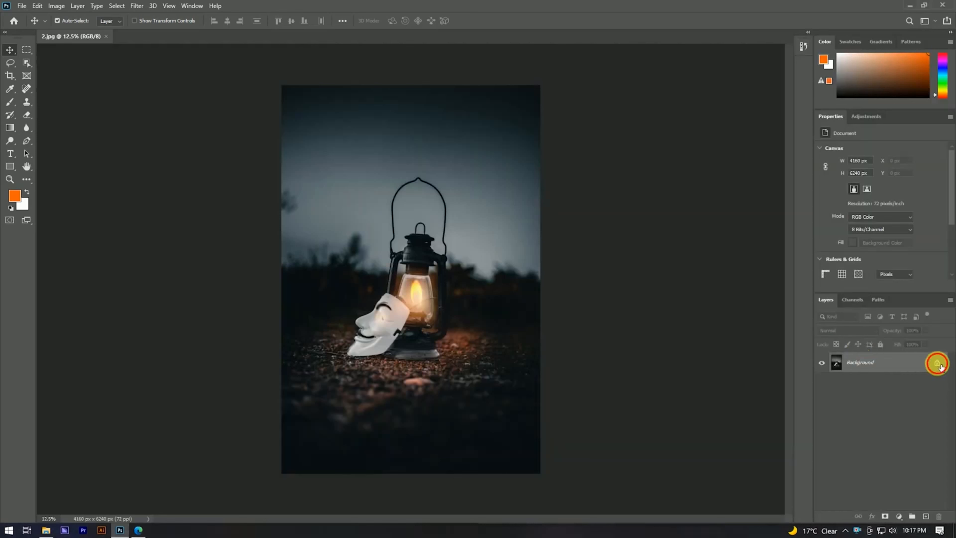
Step: Rename the unlocked lantern photo layer Bg and duplicate it as Bg copy
double_click(855, 362)
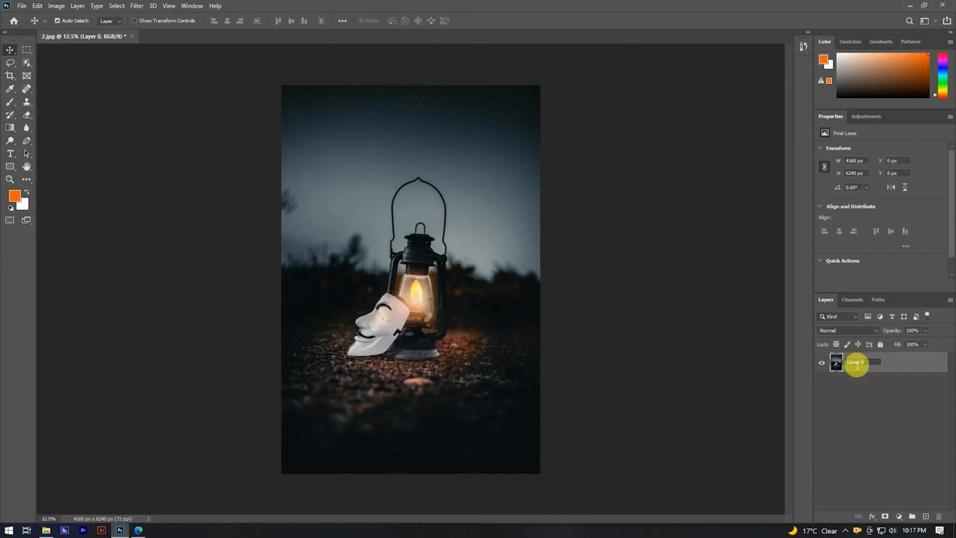
type("Bg")
key("Return")
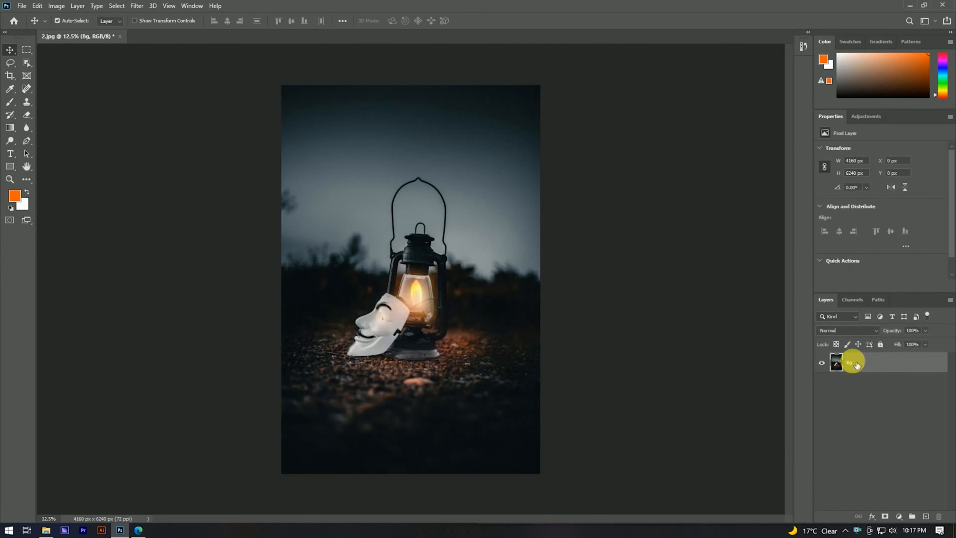
left_click(886, 416)
right_click(870, 370)
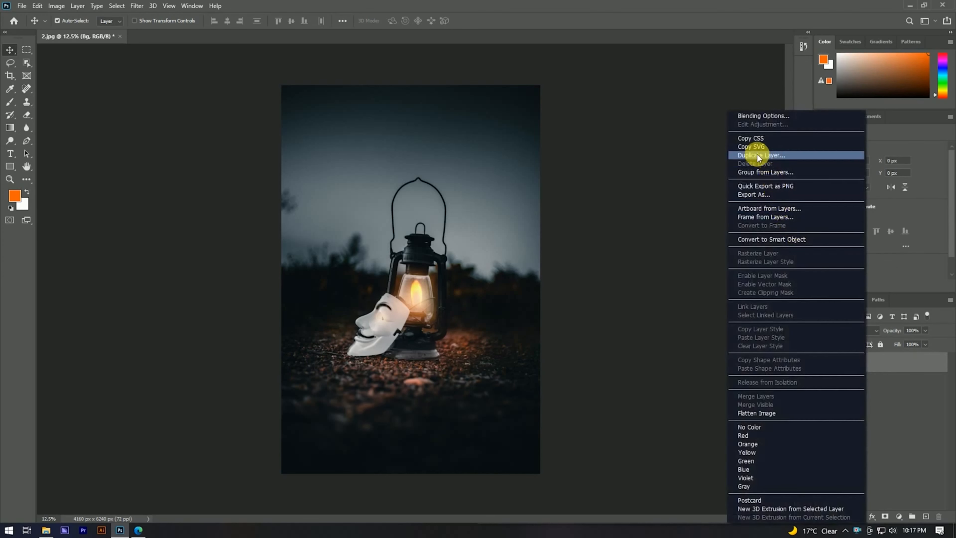
left_click(776, 155)
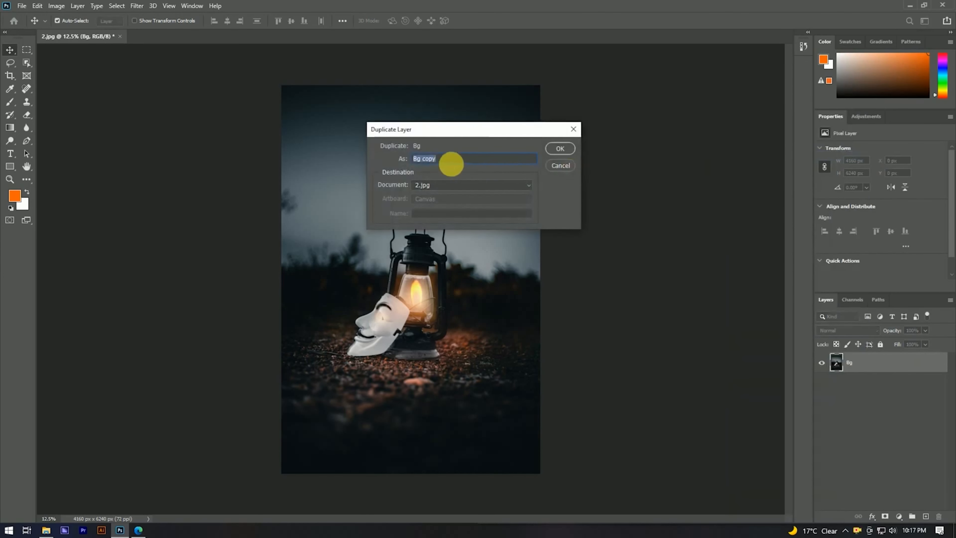
left_click(560, 148)
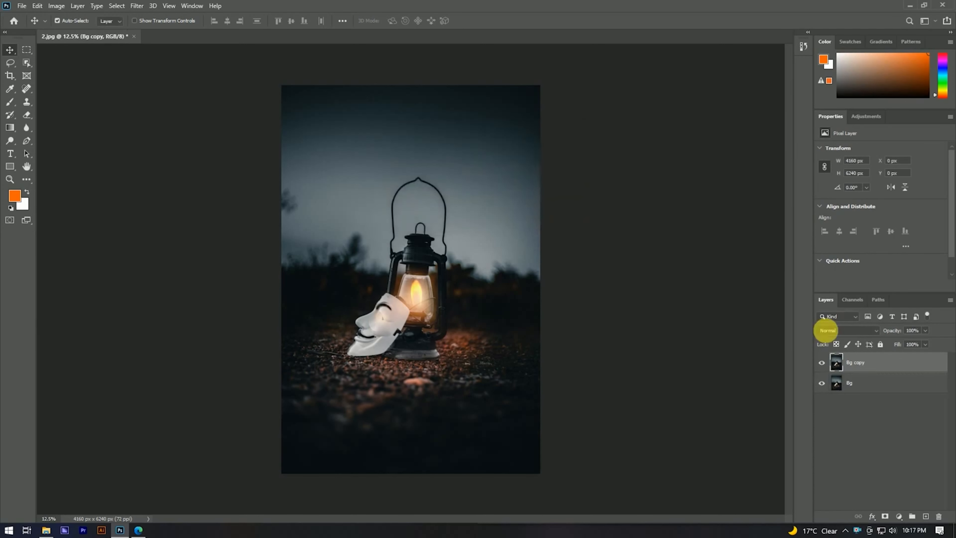
left_click(821, 364)
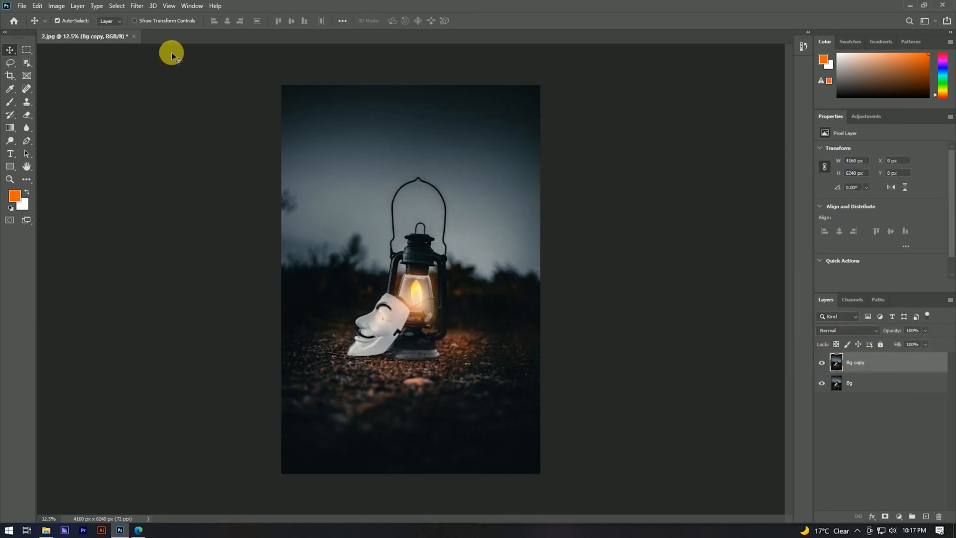
Step: Start the Lighting Effects filter on Bg copy with the Flashlight preset and center its point light on the lantern flame
left_click(136, 8)
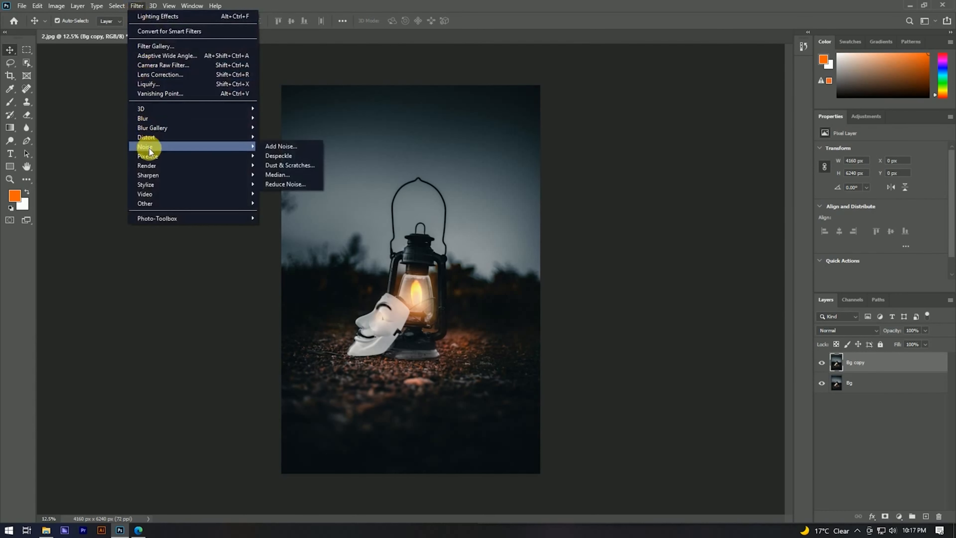
mouse_move(151, 167)
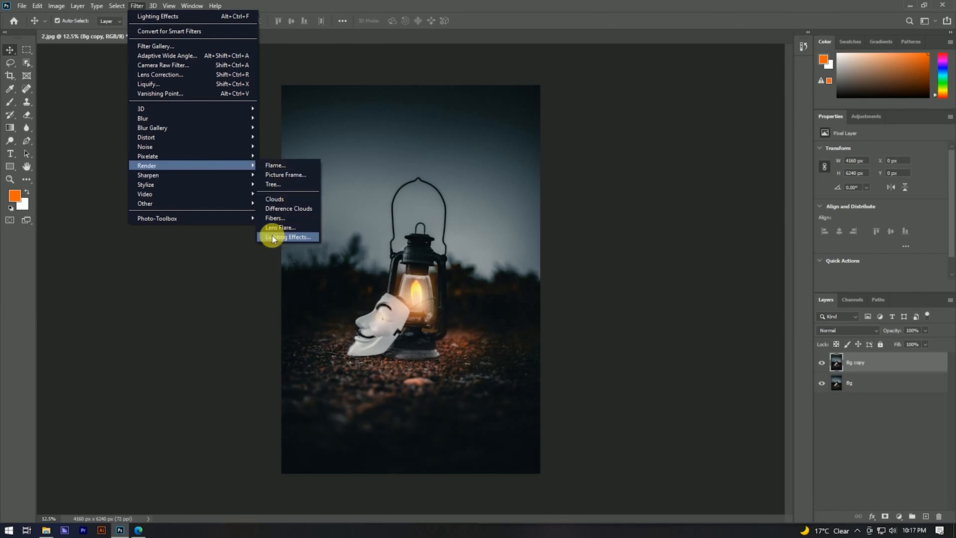
left_click(288, 236)
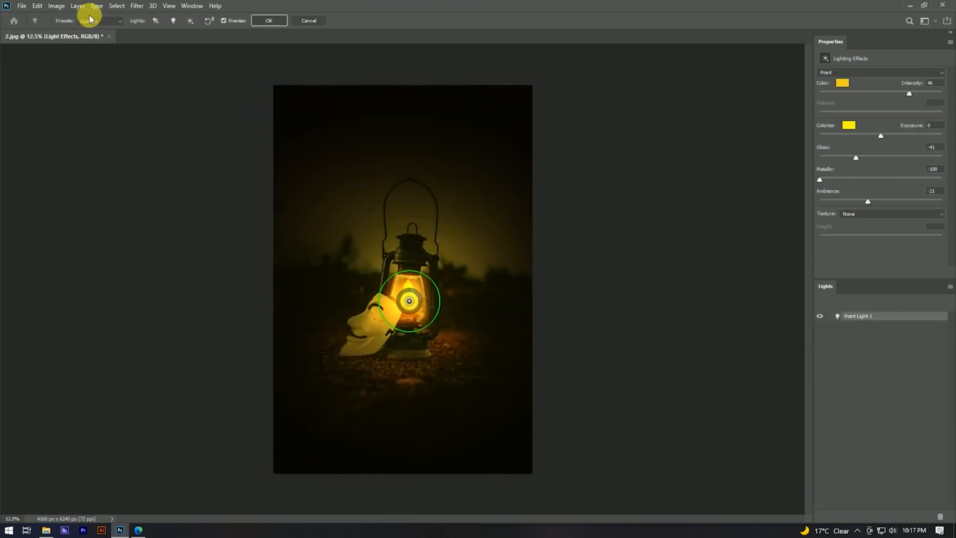
left_click(120, 22)
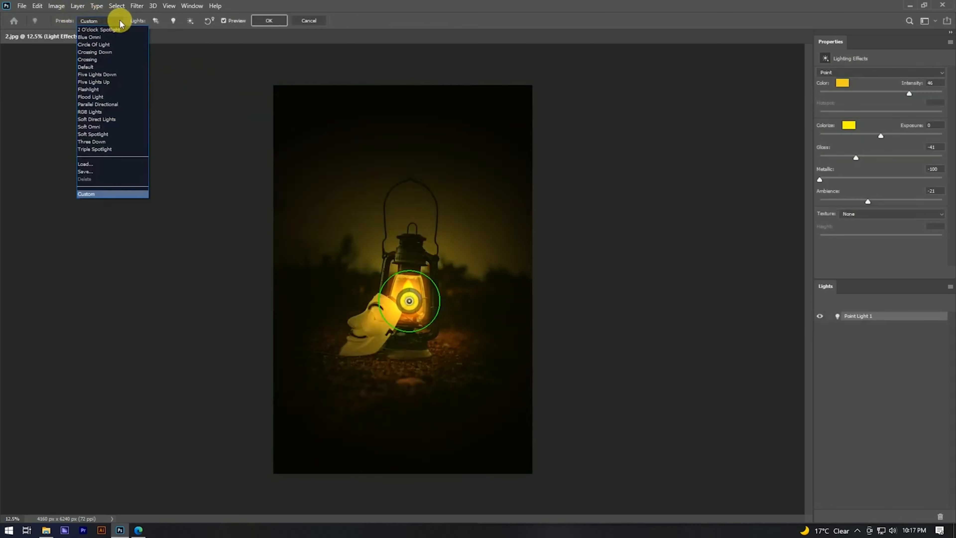
left_click(112, 90)
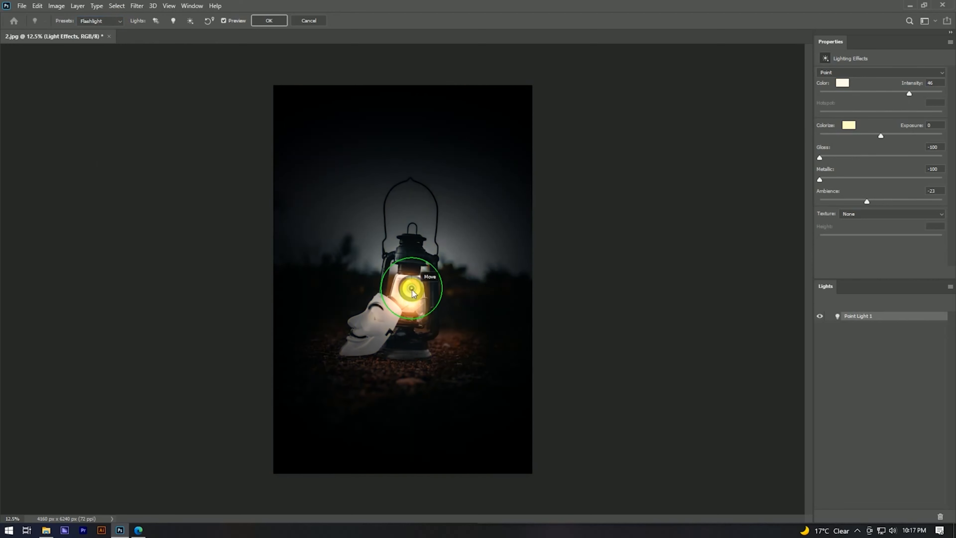
left_click_drag(411, 292, 408, 300)
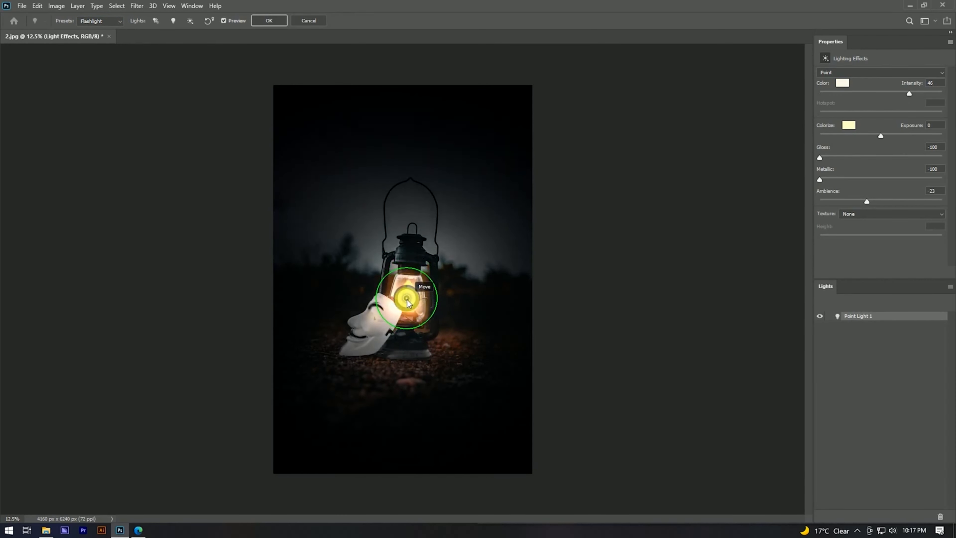
Step: Set the point light's color to a warm orange, R 241, G 189, B 63
left_click(842, 82)
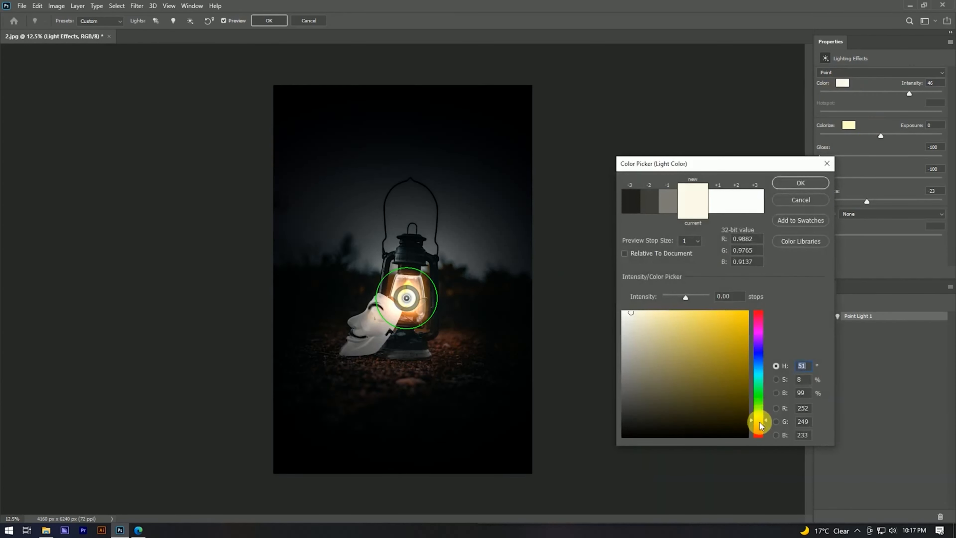
left_click(759, 423)
left_click_drag(760, 423, 760, 425)
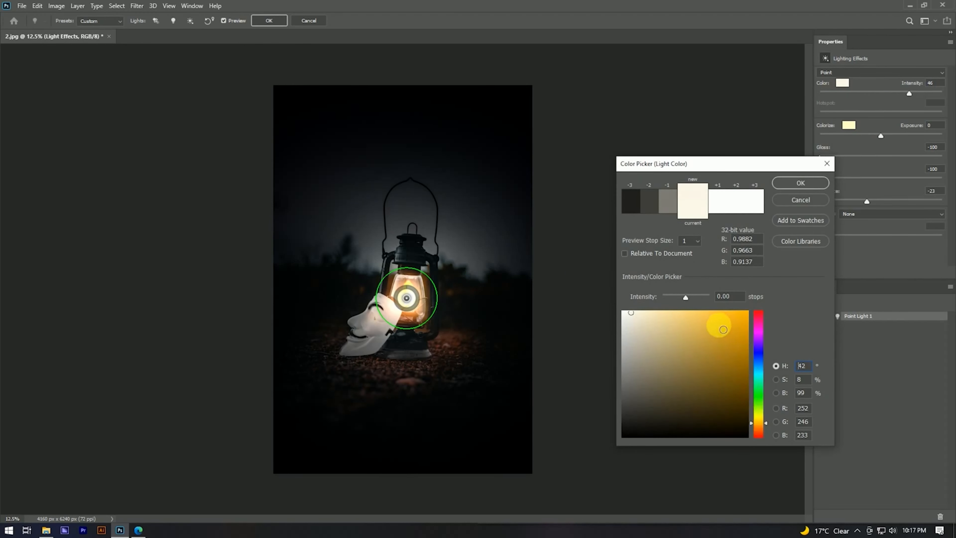
left_click(715, 329)
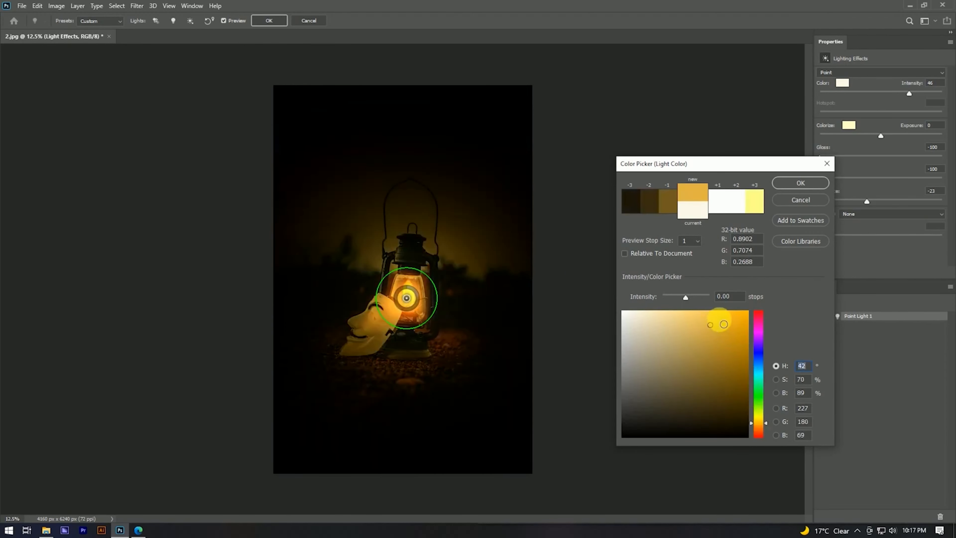
left_click(720, 322)
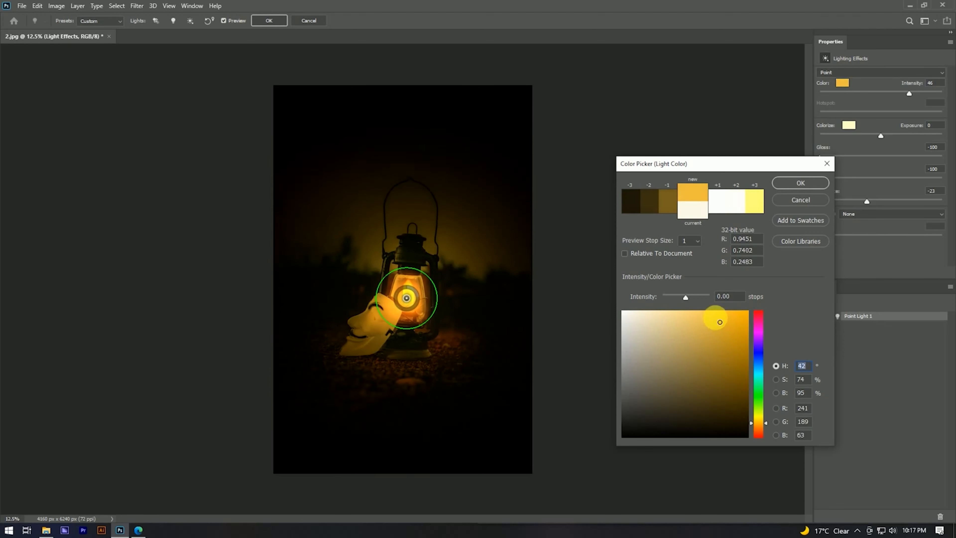
left_click(798, 183)
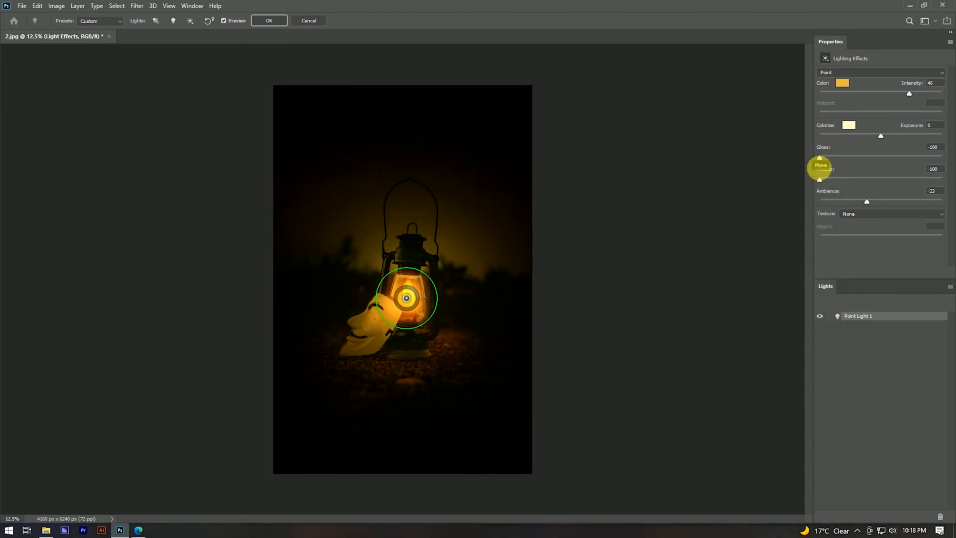
Step: Set the Colorize ambient color to pale yellow, R 250, G 249, B 210, with an intensity of -0.71 stops
left_click(848, 125)
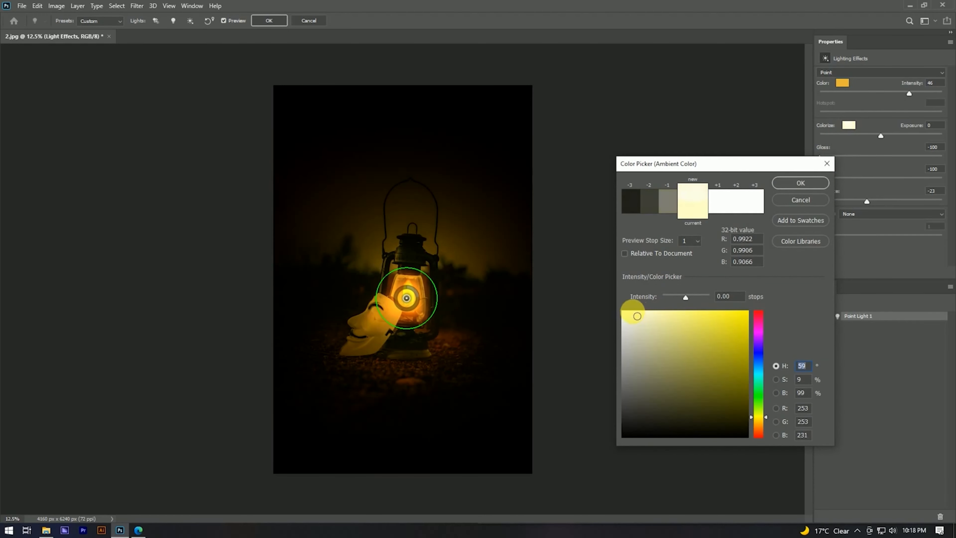
left_click_drag(632, 313, 623, 314)
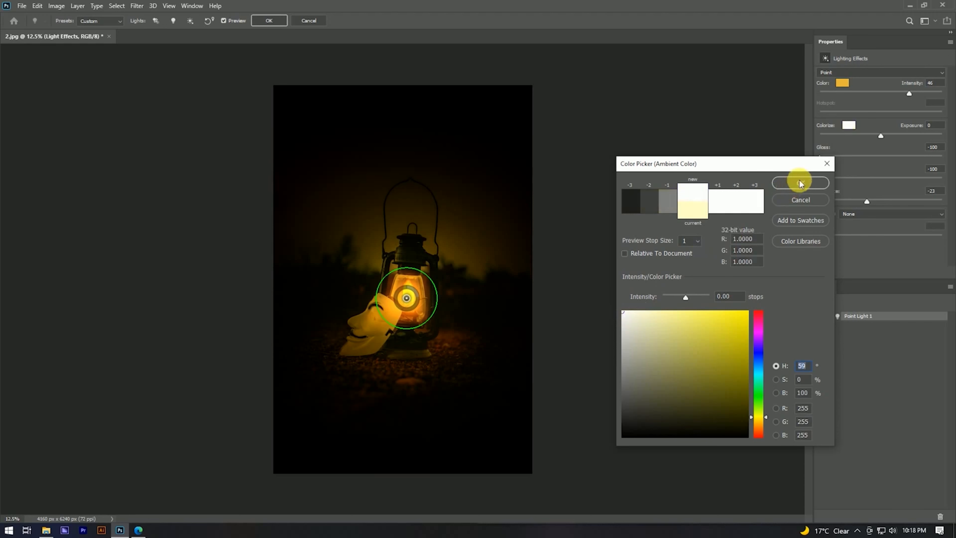
left_click_drag(687, 298, 685, 297)
left_click(642, 320)
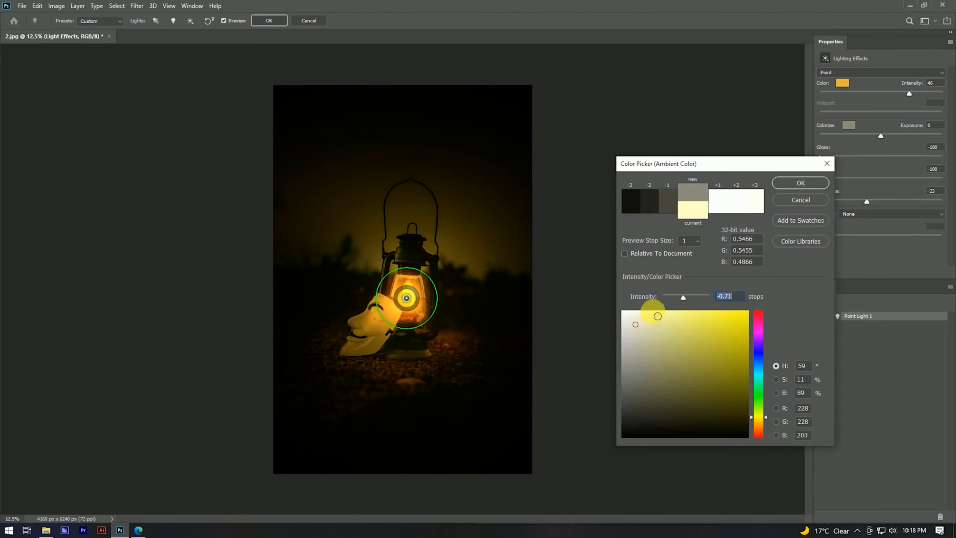
left_click_drag(636, 324, 639, 315)
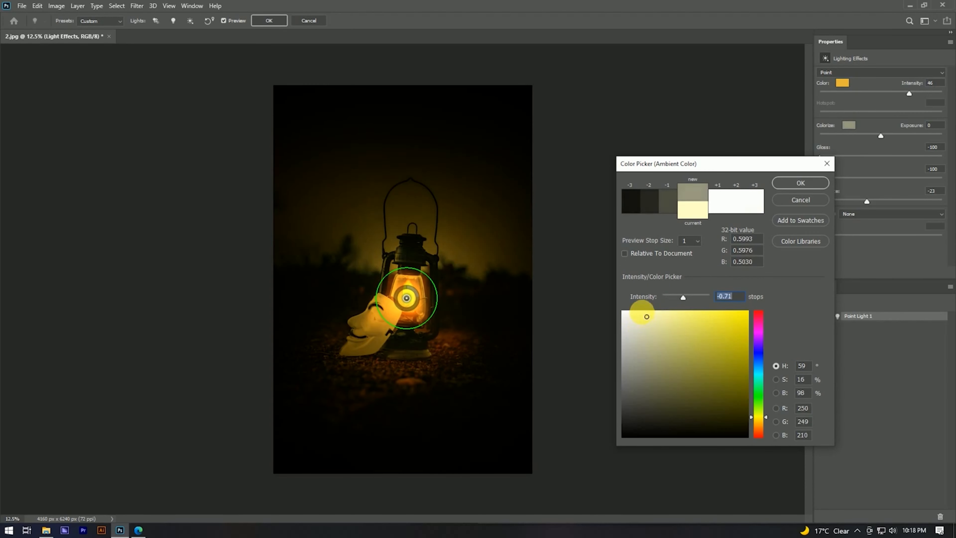
left_click(788, 182)
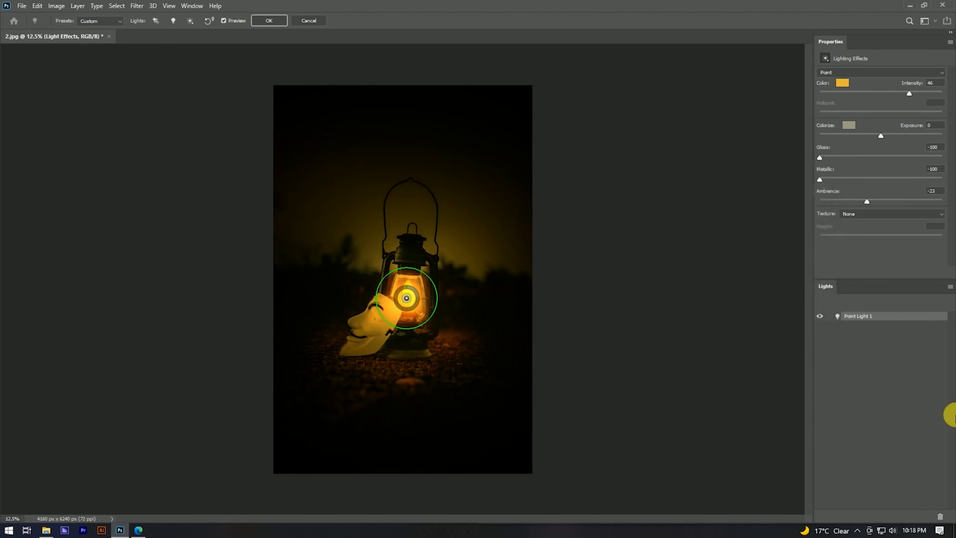
Step: Set the lighting effect's Metallic value to -85 and its Gloss to -66
left_click(823, 180)
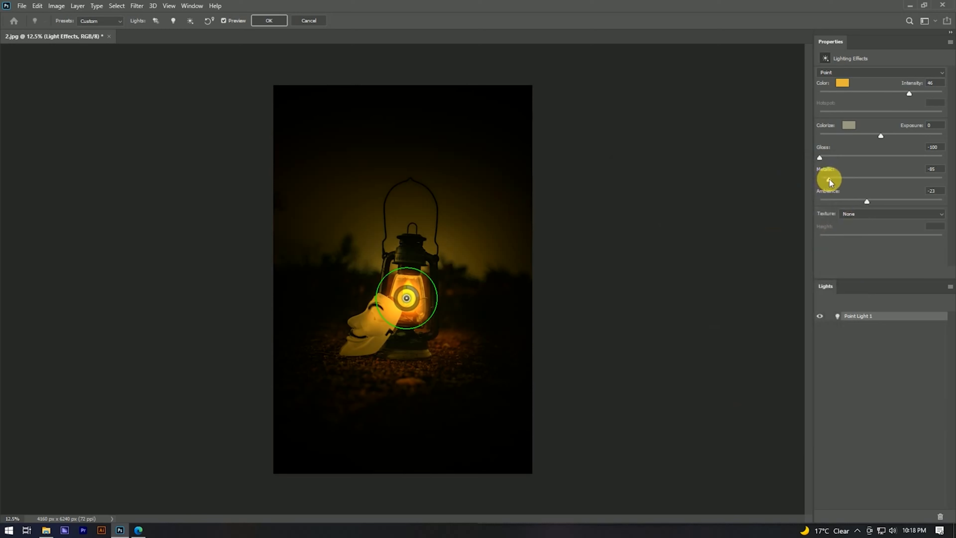
left_click_drag(821, 159, 826, 159)
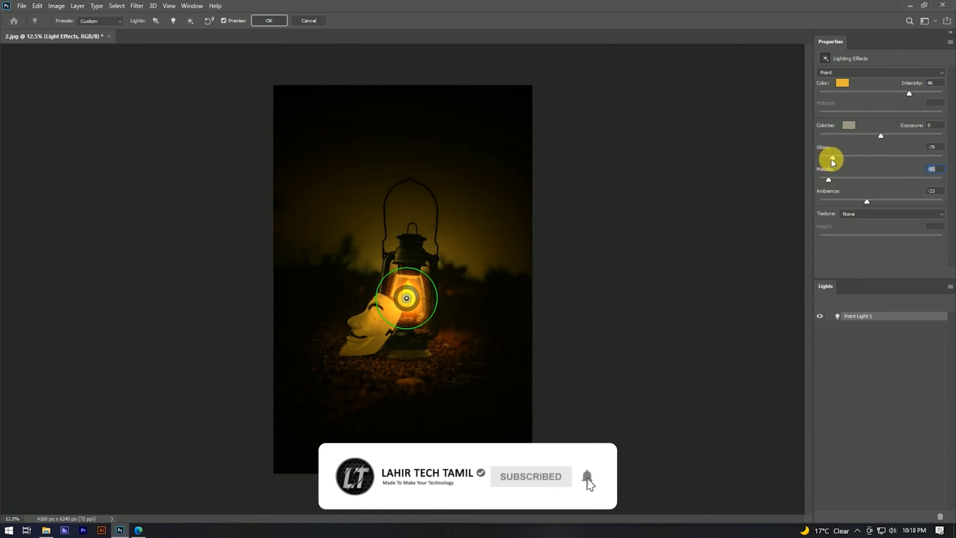
left_click_drag(835, 160, 839, 160)
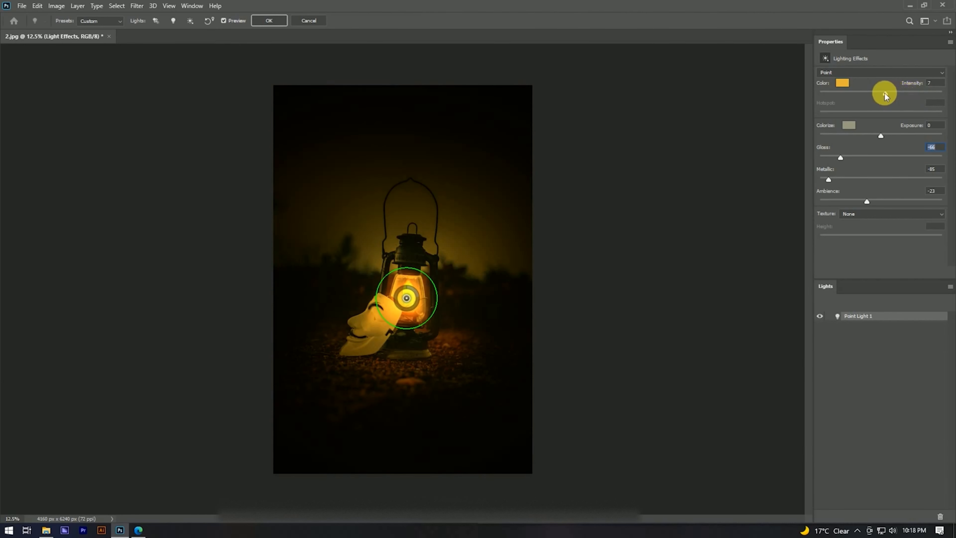
Step: Set the light's Intensity to 48 and Ambience to -4, and apply the lighting effect
left_click_drag(919, 93, 921, 93)
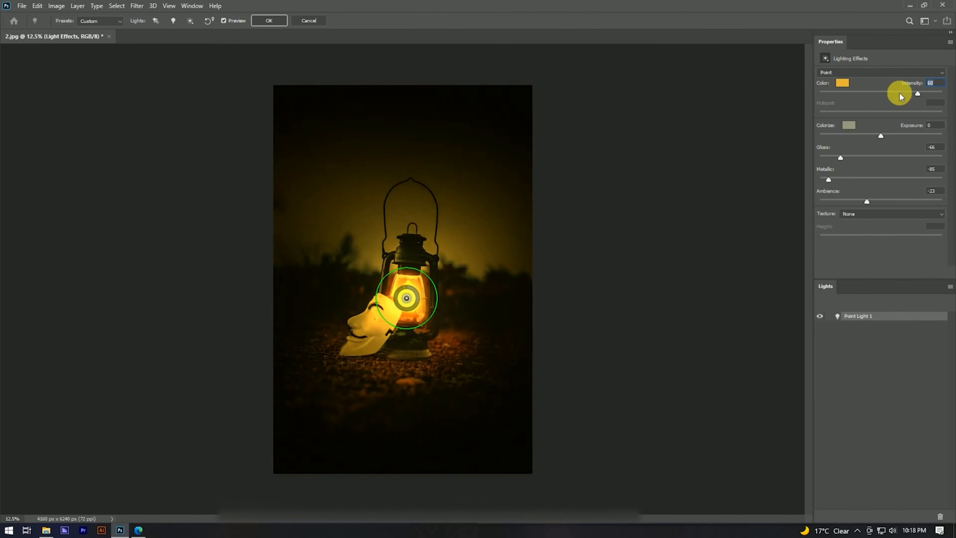
left_click_drag(912, 93, 912, 93)
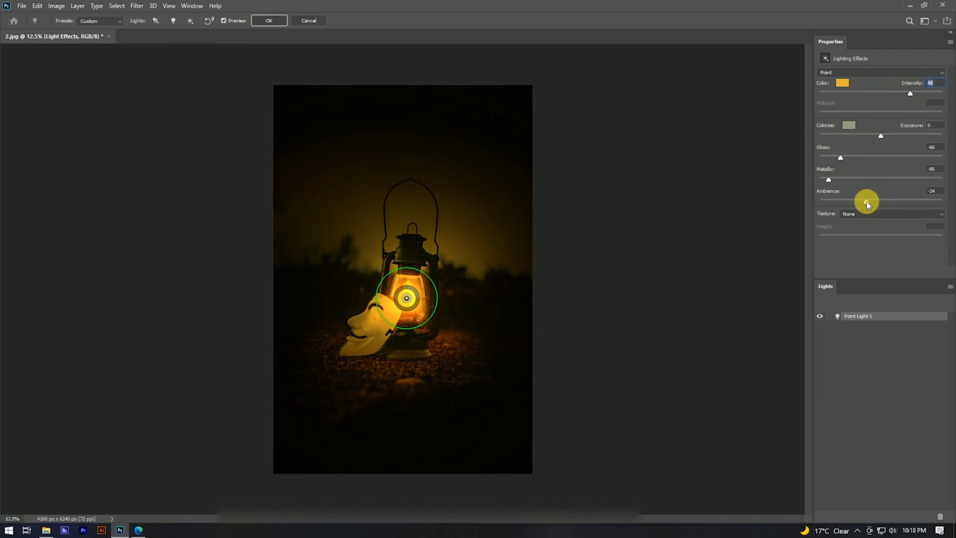
left_click(879, 202)
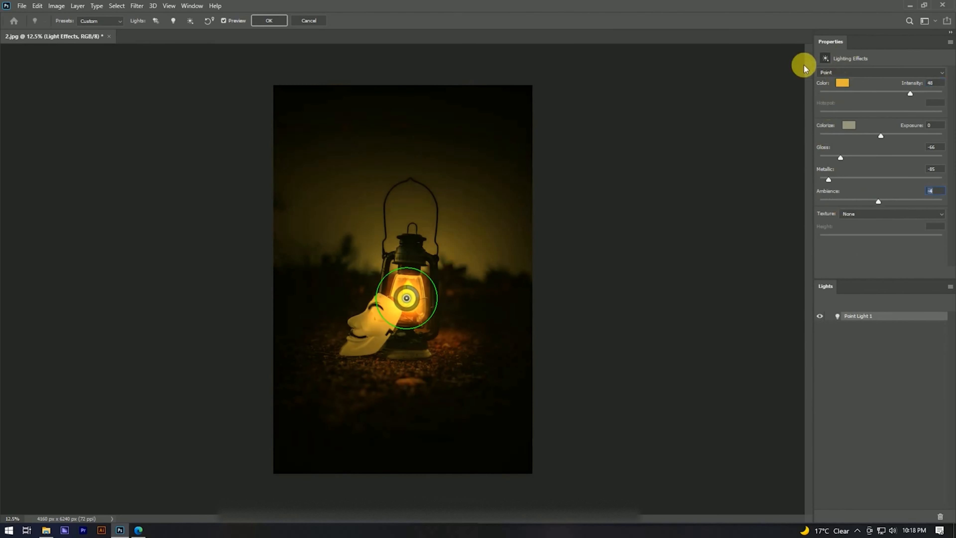
left_click(267, 21)
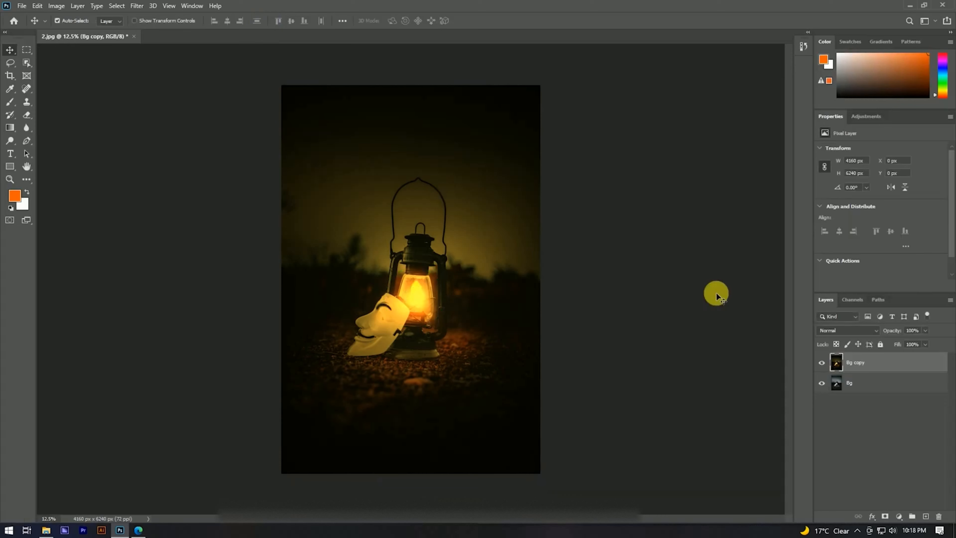
Step: Select both the Bg copy and Bg layers and open their layer options
scroll(403, 275, "down", 5)
scroll(415, 270, "up", 8)
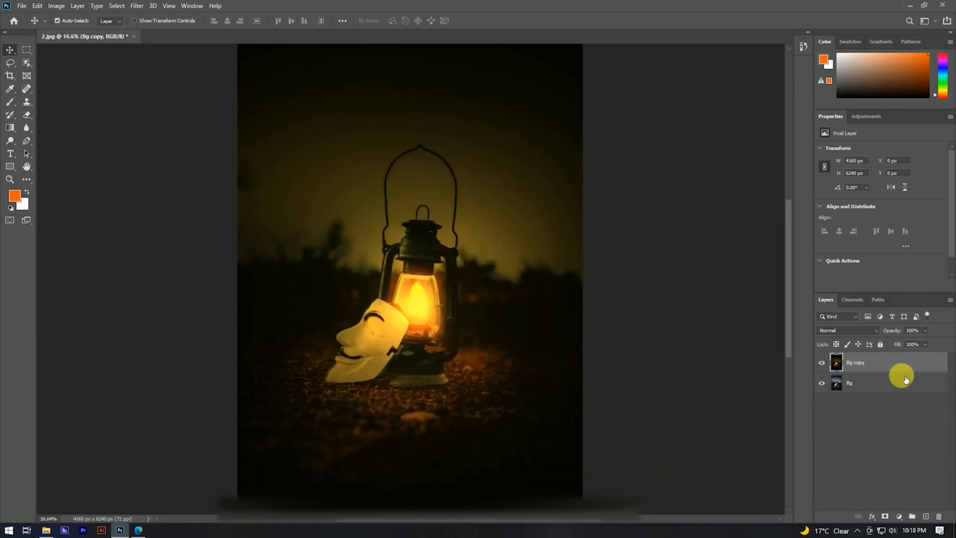
left_click(866, 383, "shift")
right_click(866, 382)
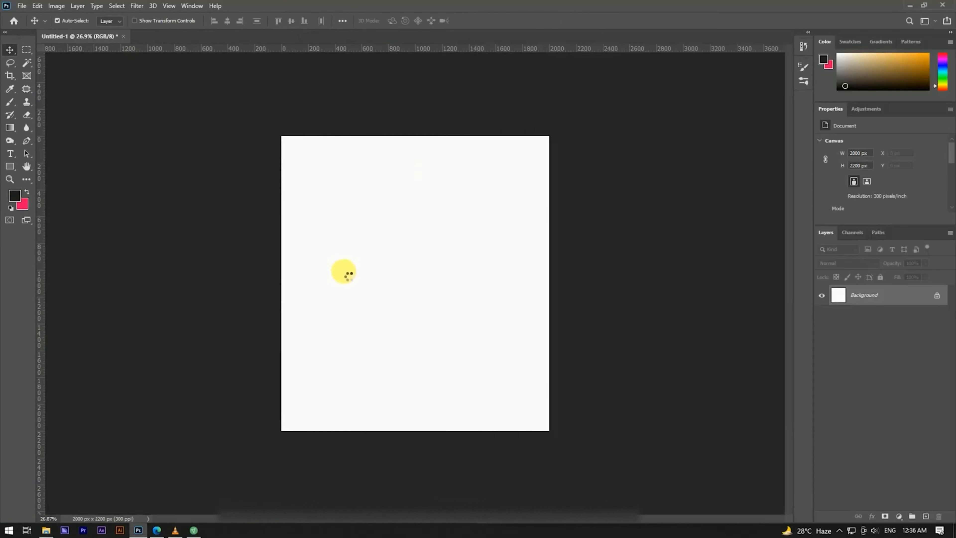
Step: Place the Girl image in the blank 2000 x 2200 px document, scaled to 39.25% to fill the canvas
left_click_drag(346, 270, 346, 270)
left_click_drag(550, 283, 728, 285)
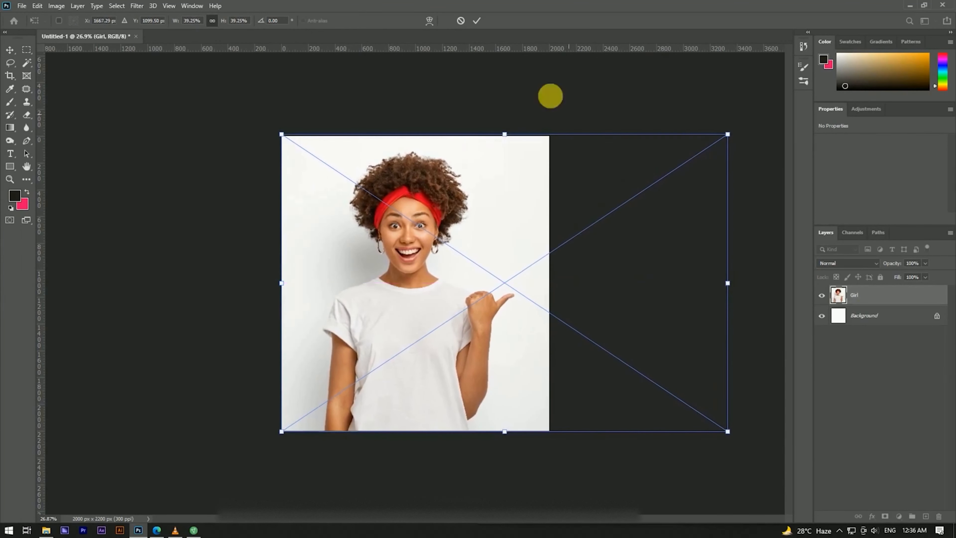
left_click(477, 20)
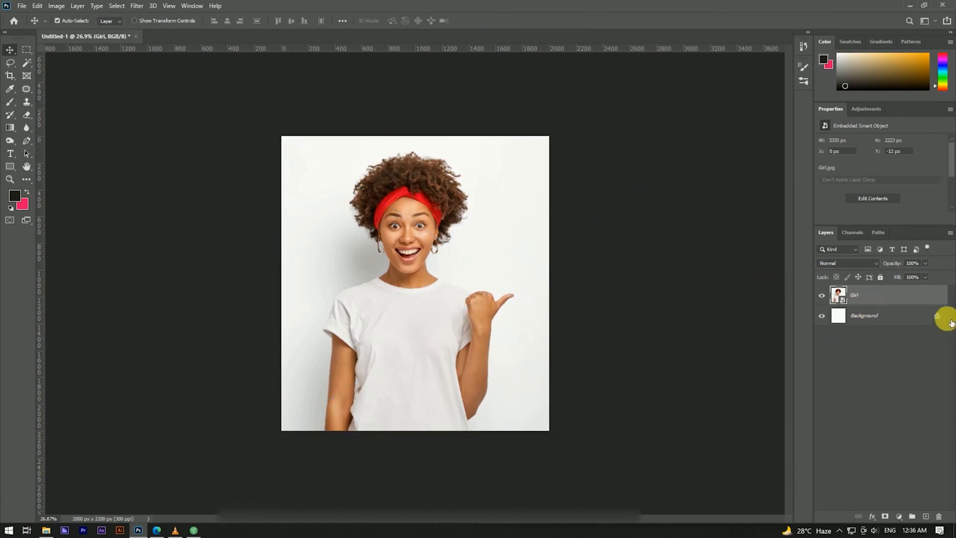
Step: Unlock and delete the white Background layer, and select the Girl layer
left_click(938, 317)
left_click(939, 516)
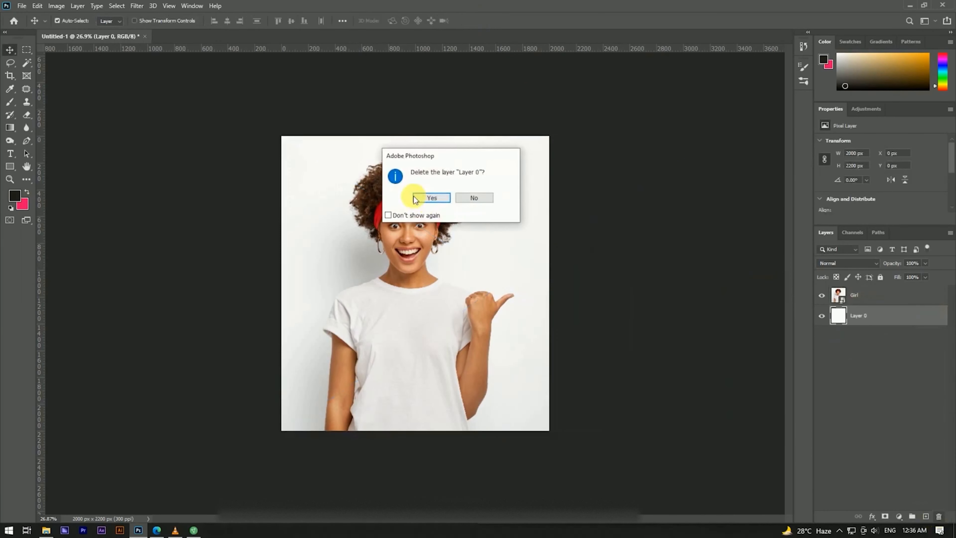
left_click(415, 199)
left_click(882, 310)
left_click(877, 294)
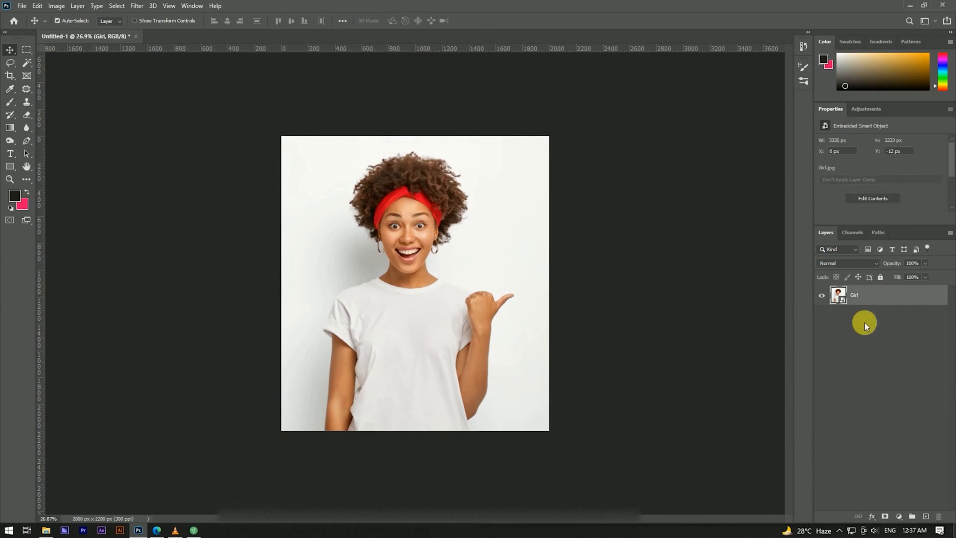
Step: Convert the Girl layer into the document's Background layer
left_click(62, 8)
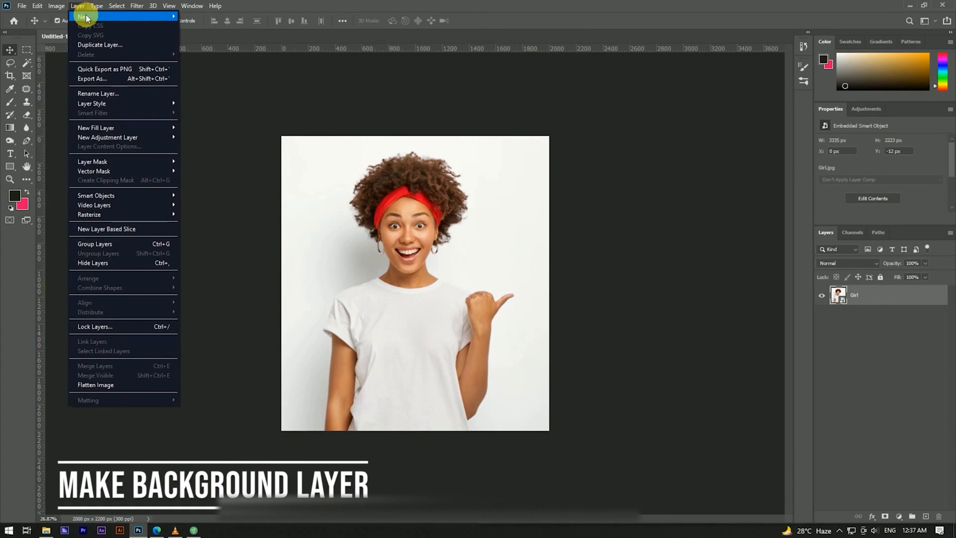
mouse_move(170, 15)
left_click(223, 27)
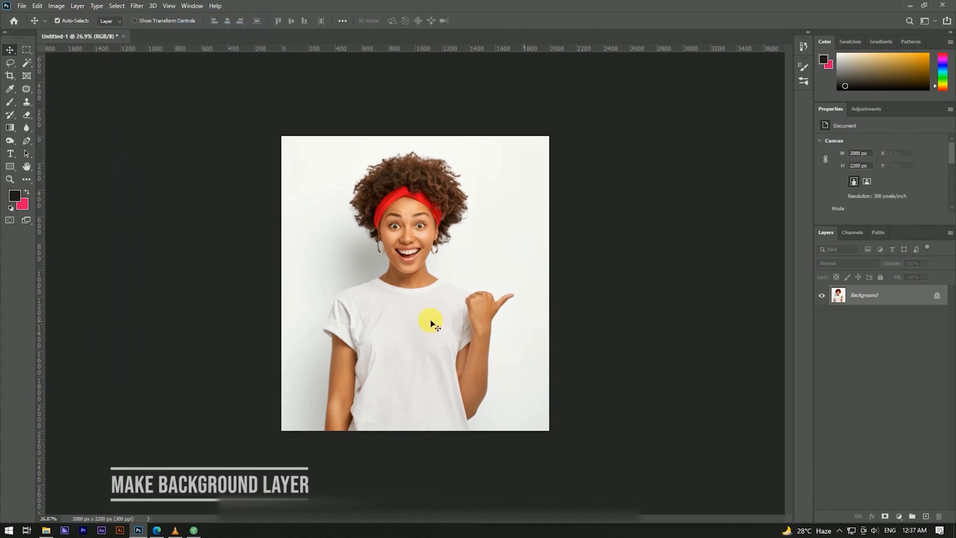
Step: Select the white T-shirt with the Quick Selection tool, trimming spill outside its edges
scroll(376, 308, "up", 5)
scroll(394, 217, "down", 2)
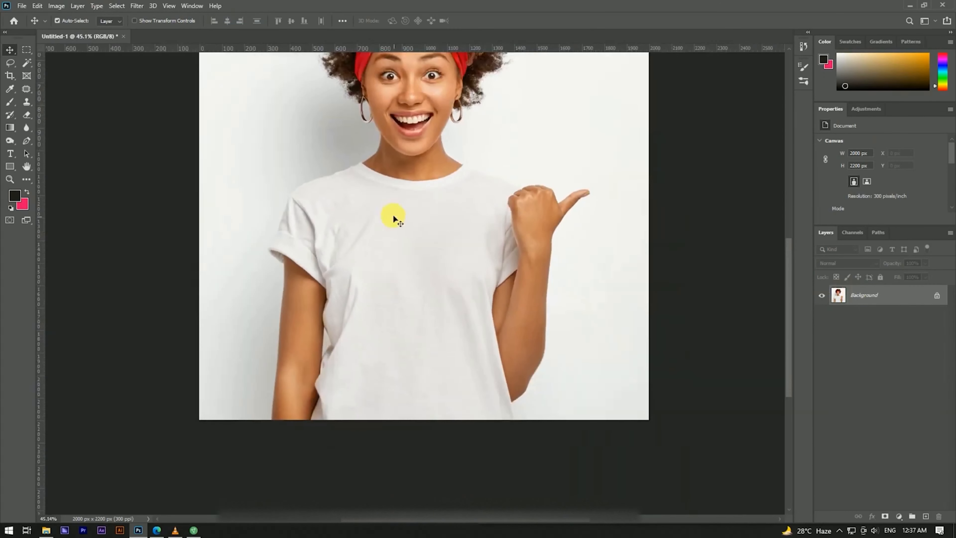
scroll(395, 221, "up", 2)
left_click(26, 63)
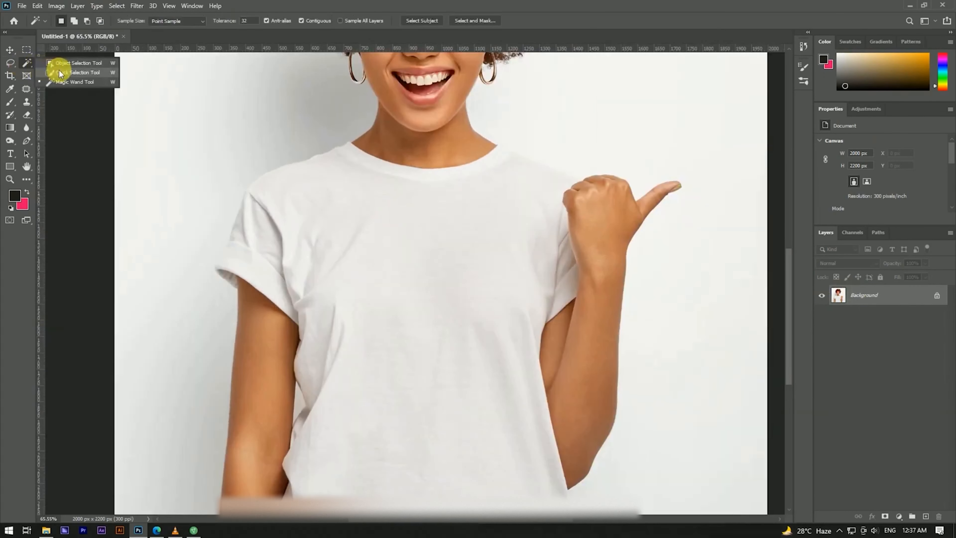
left_click(77, 73)
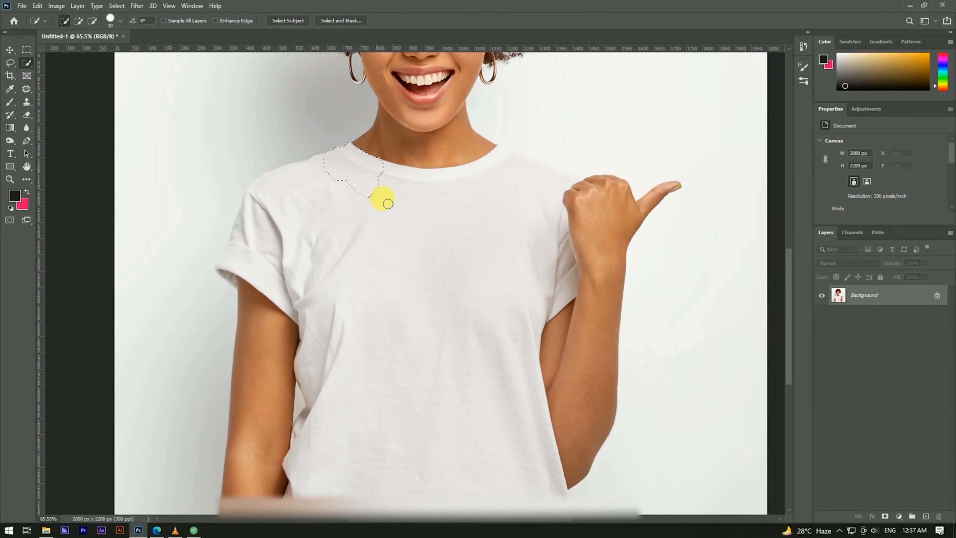
left_click_drag(518, 174, 485, 192)
scroll(247, 198, "up", 6)
mouse_move(277, 196)
left_mouse_down()
mouse_move(250, 338)
mouse_move(282, 402)
left_mouse_up()
scroll(339, 276, "down", 2)
scroll(348, 258, "down", 4)
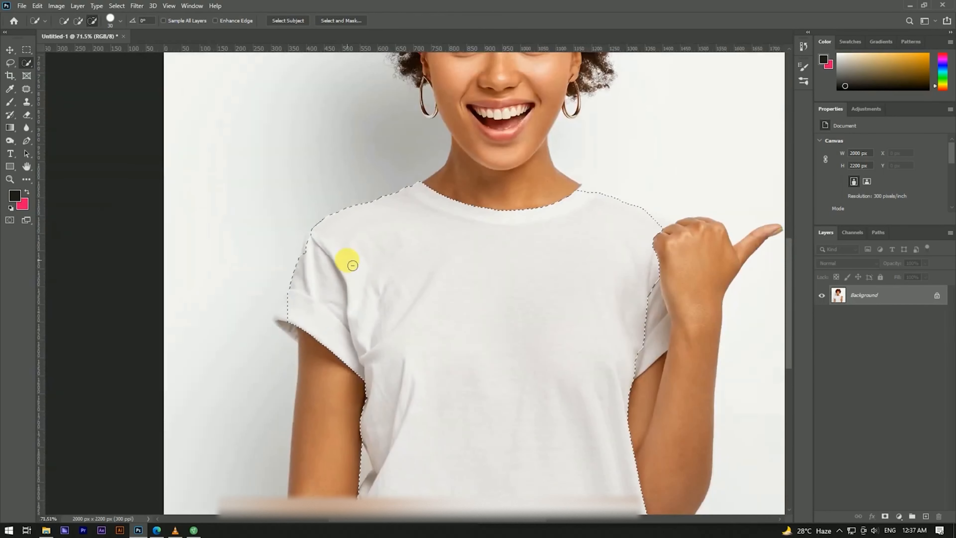
Step: Add the sleeve area beside the raised hand to the T-shirt selection
scroll(617, 332, "up", 4)
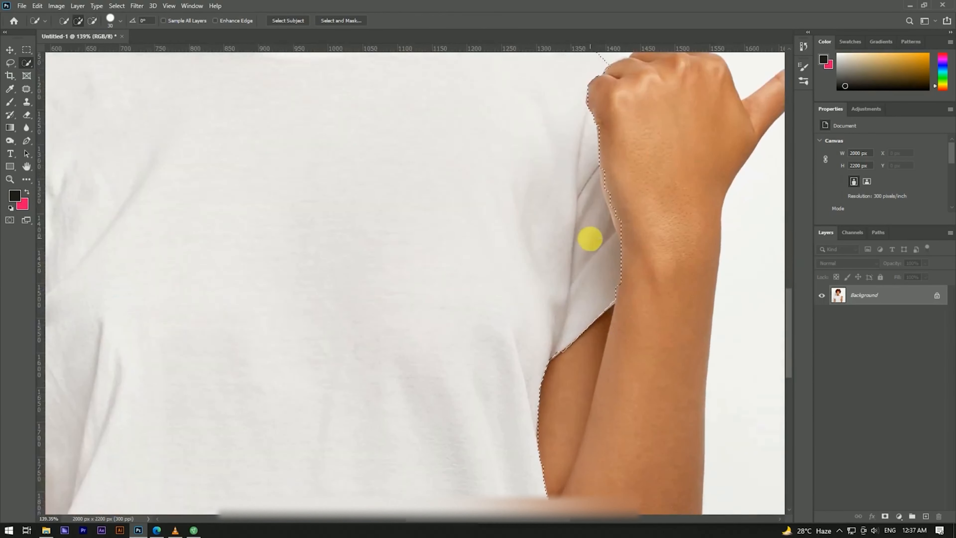
left_click_drag(589, 240, 591, 223)
scroll(591, 222, "down", 6)
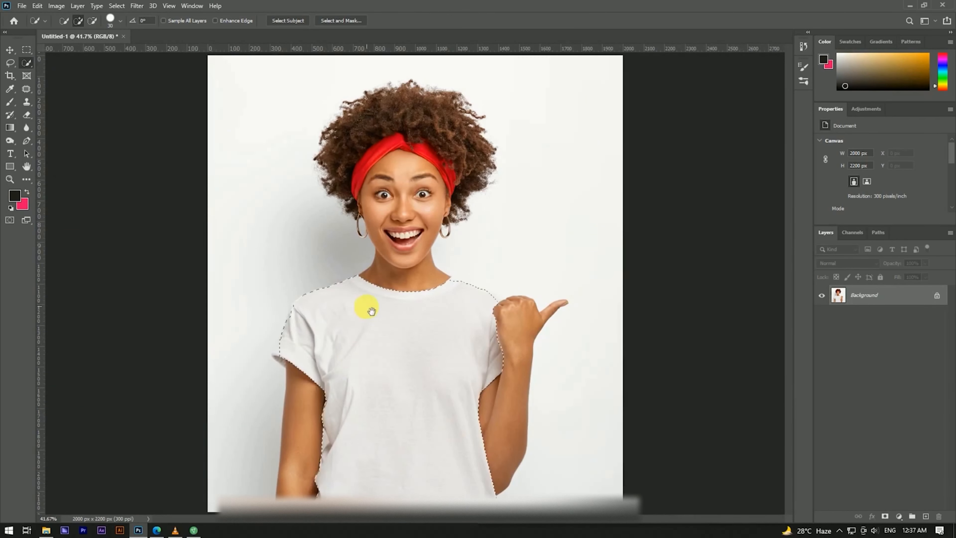
Step: Add the missed shoulder edge and rolled cuff above the lowered arm to the selection with the Lasso tool
scroll(283, 328, "up", 7)
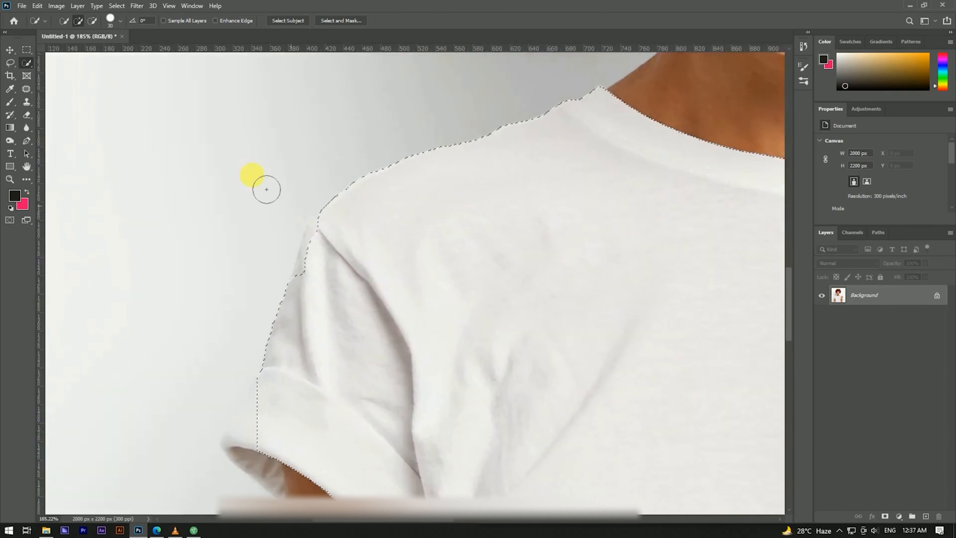
left_click(9, 63)
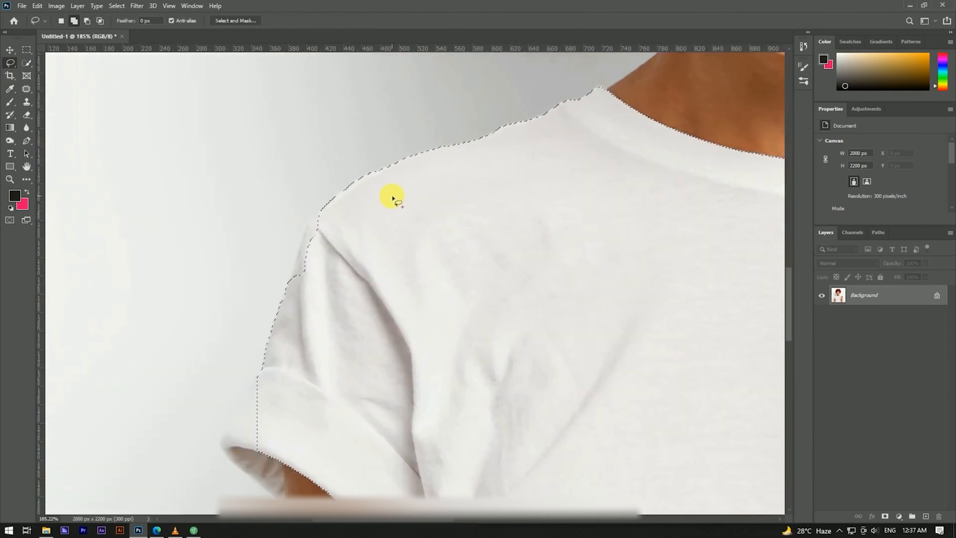
left_click_drag(331, 198, 342, 195)
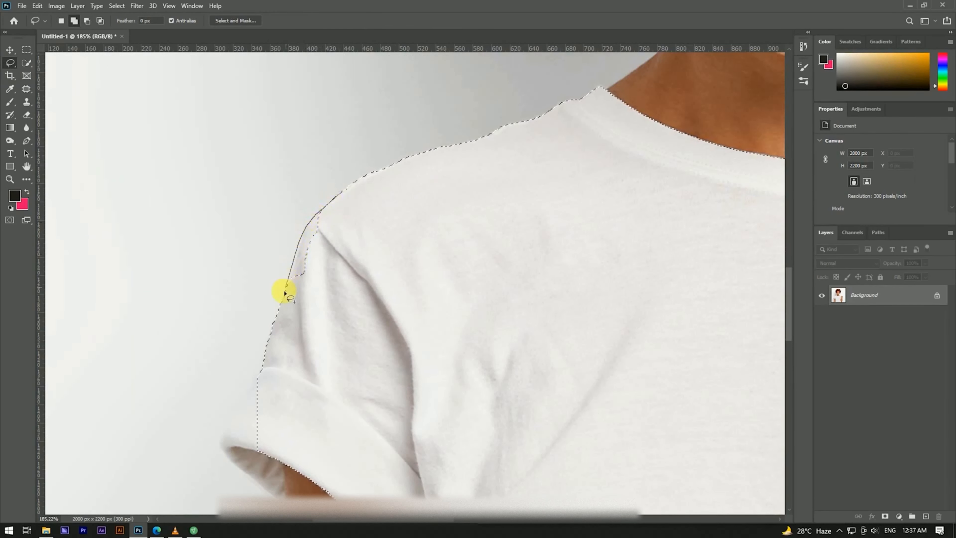
mouse_move(273, 357)
left_mouse_down()
mouse_move(321, 207)
mouse_move(343, 72)
mouse_move(320, 83)
left_mouse_up()
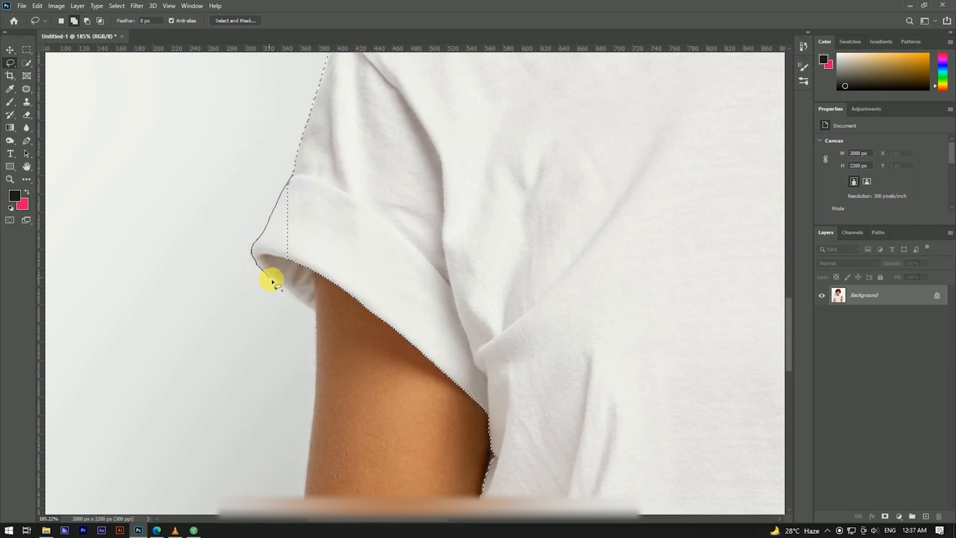
left_click_drag(315, 308, 315, 292)
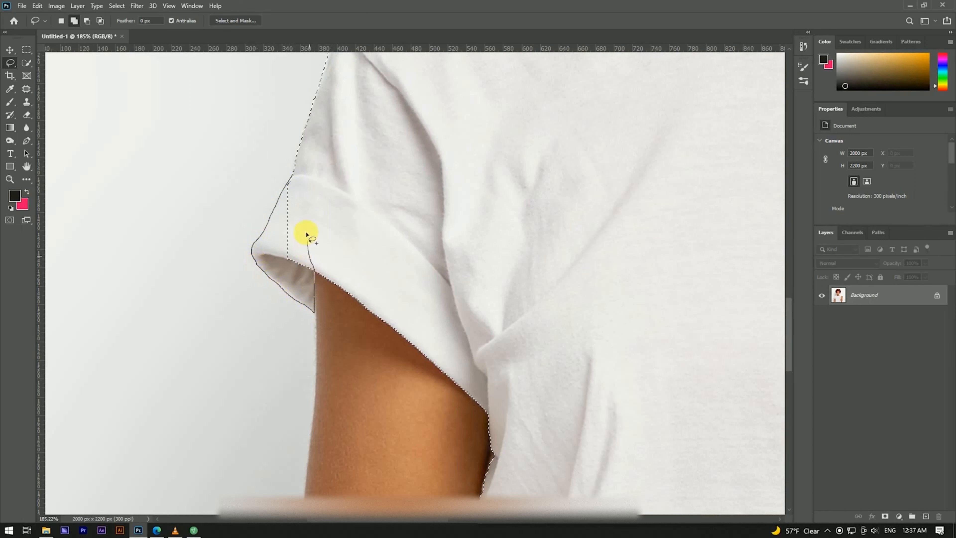
left_click_drag(294, 176, 294, 175)
scroll(358, 165, "down", 8)
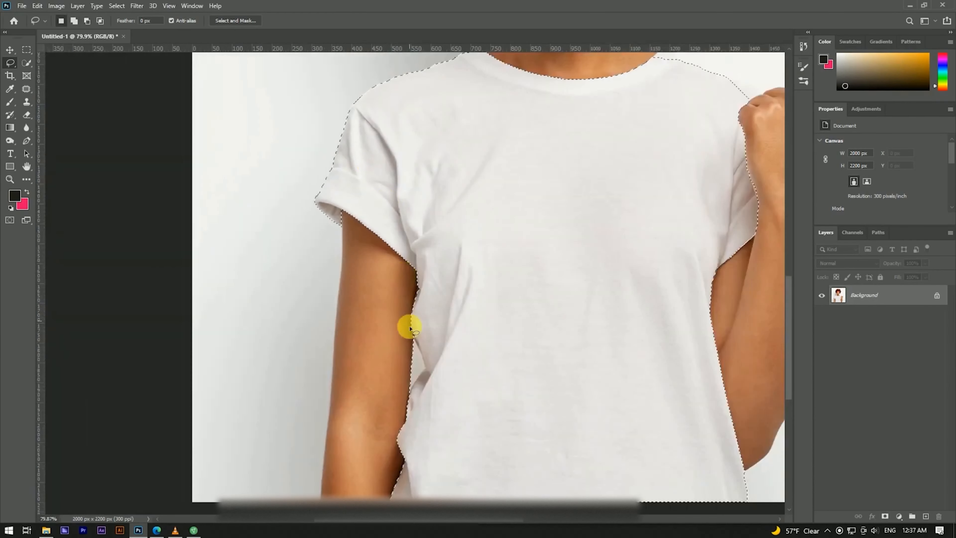
Step: Refine the Lasso selection along the shirt's side next to the lowered arm, down to the hem
scroll(413, 351, "up", 7)
scroll(413, 350, "up", 3)
mouse_move(401, 258)
left_mouse_down()
mouse_move(439, 349)
mouse_move(392, 429)
mouse_move(373, 396)
mouse_move(380, 316)
mouse_move(403, 263)
left_mouse_up()
scroll(408, 272, "down", 3)
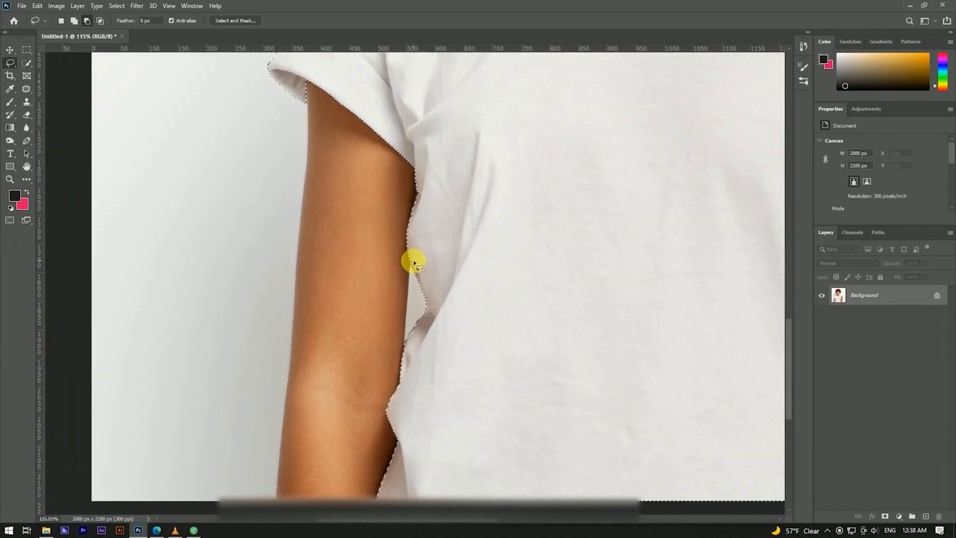
scroll(414, 174, "up", 3)
mouse_move(422, 211)
left_mouse_down()
mouse_move(409, 299)
mouse_move(461, 213)
mouse_move(429, 195)
left_mouse_up()
scroll(427, 146, "down", 5)
scroll(410, 309, "up", 4)
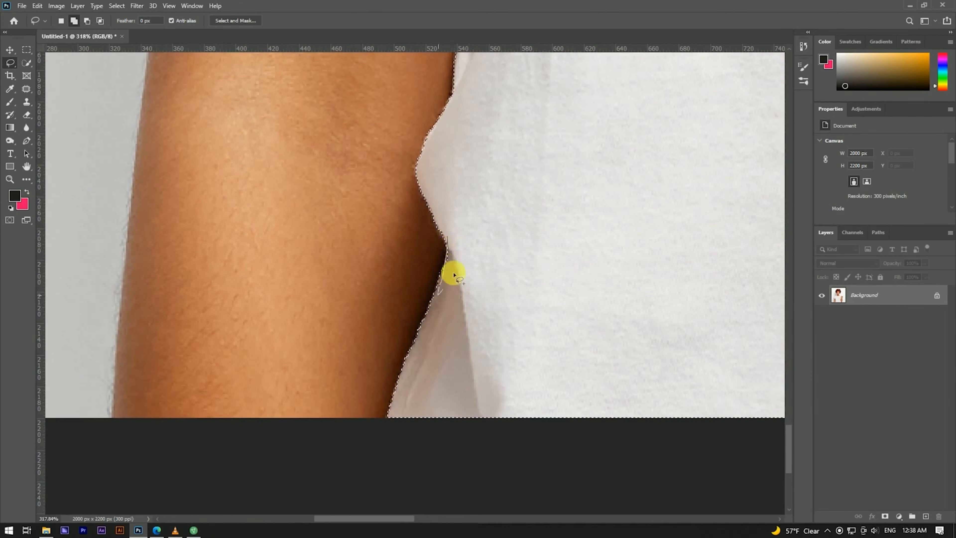
scroll(405, 305, "down", 2)
scroll(405, 305, "down", 4)
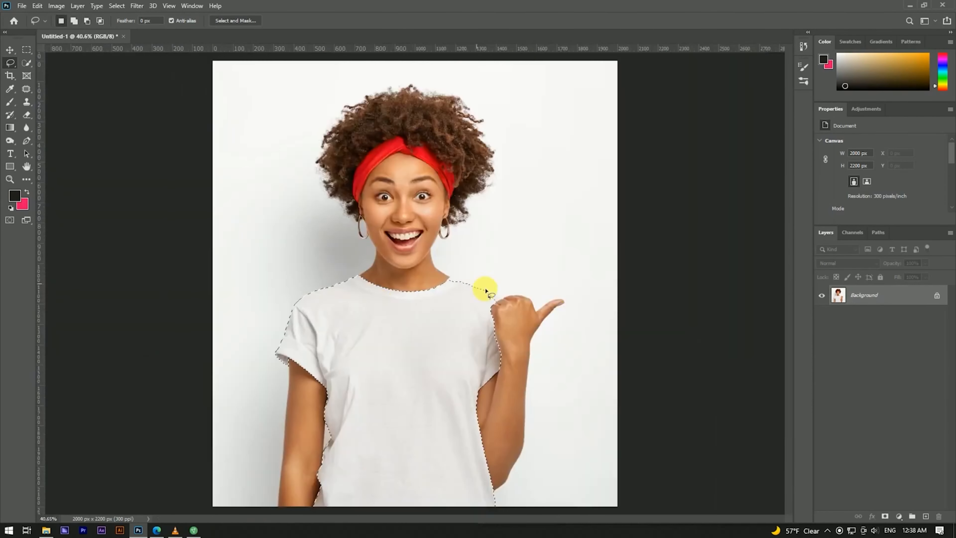
Step: Subtract the skin of the raised wrist from the selection so its edge follows the sleeve
scroll(484, 285, "up", 3)
scroll(497, 388, "up", 3)
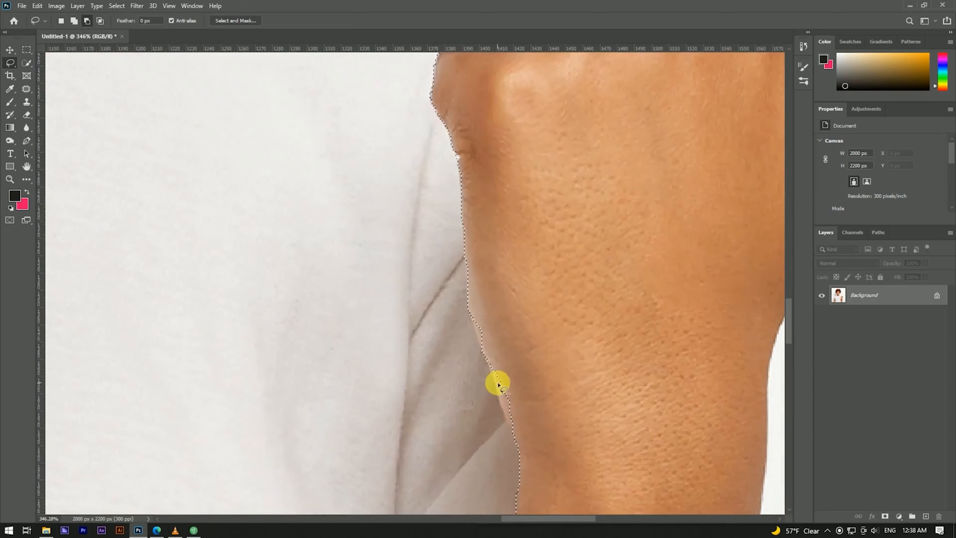
left_click_drag(482, 341, 496, 269)
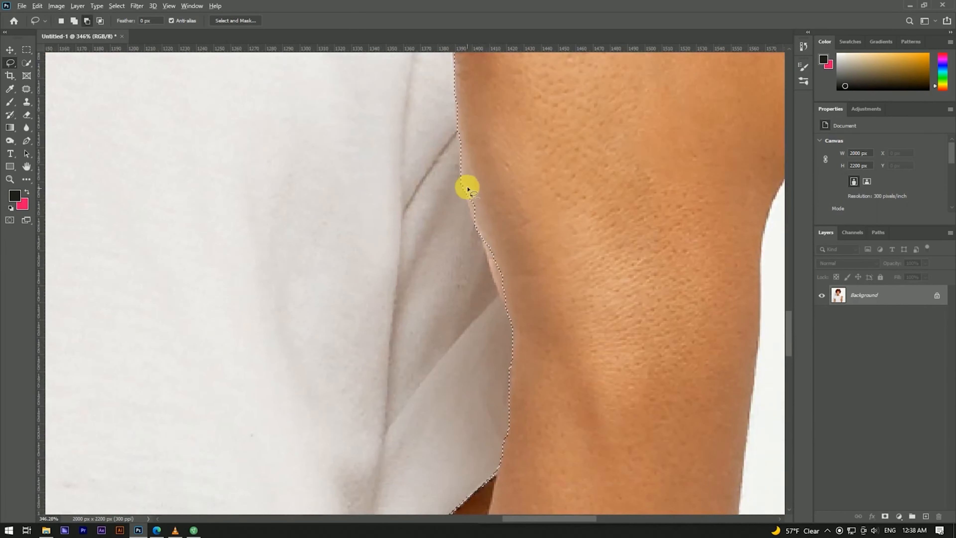
left_click_drag(463, 183, 468, 206)
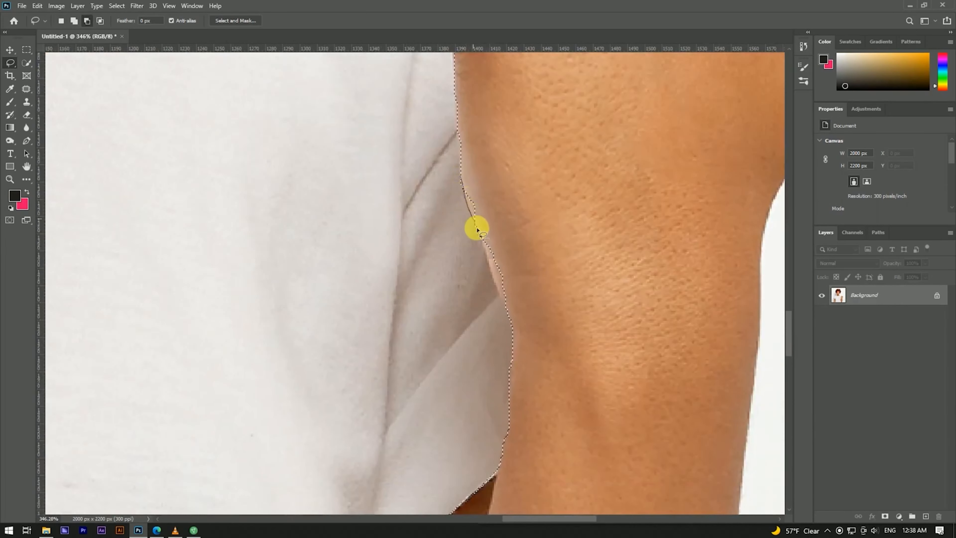
mouse_move(493, 276)
left_mouse_down()
mouse_move(515, 317)
mouse_move(507, 231)
mouse_move(464, 183)
left_mouse_up()
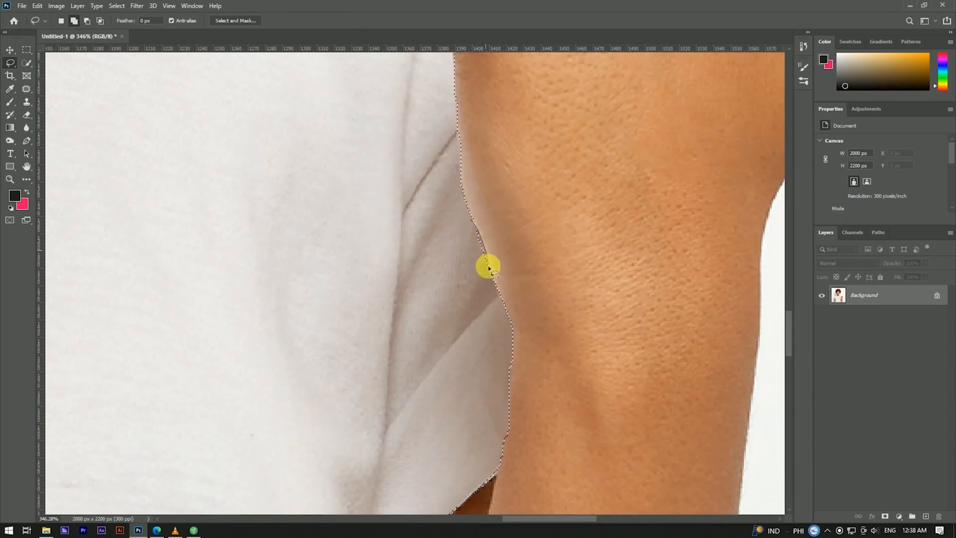
scroll(471, 211, "down", 3)
scroll(471, 209, "up", 5)
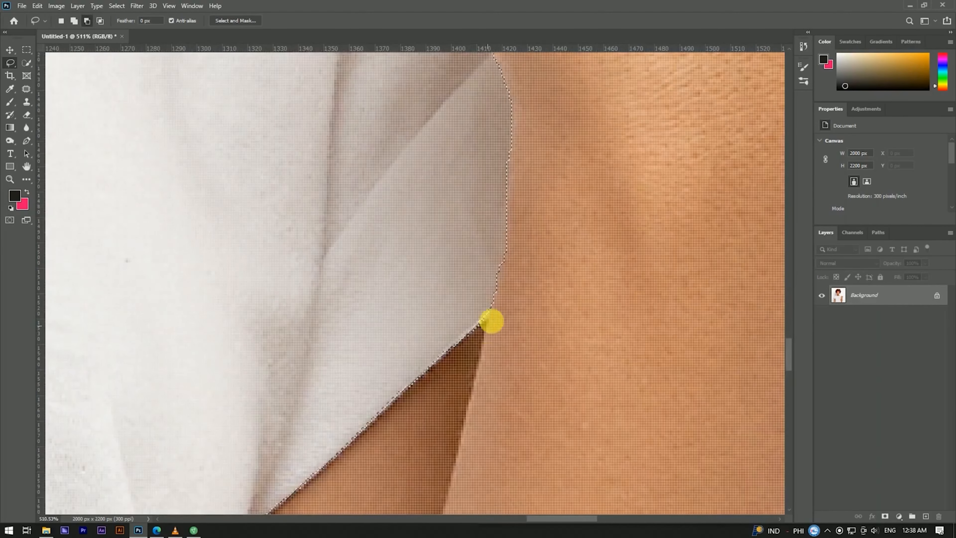
scroll(487, 331, "down", 2)
scroll(505, 301, "down", 5)
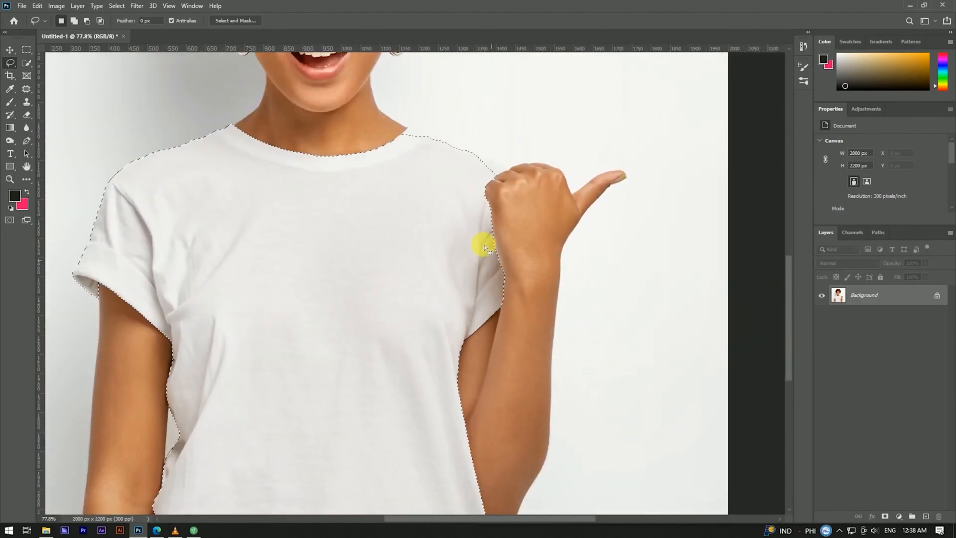
Step: Add the collar tip and shoulder edge on the raised-hand side to the selection with the Lasso tool
scroll(414, 122, "up", 3)
scroll(426, 188, "down", 2)
scroll(403, 214, "up", 4)
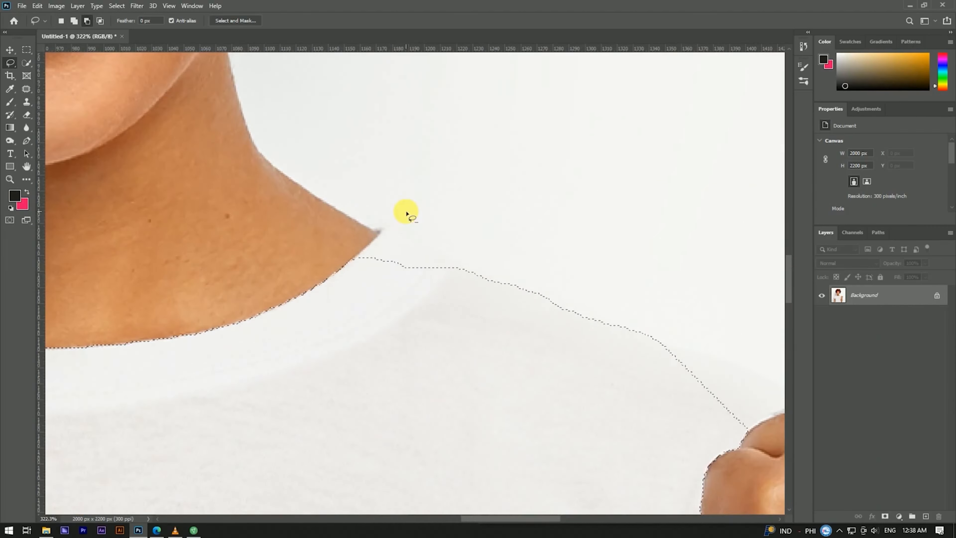
left_click_drag(348, 267, 360, 253)
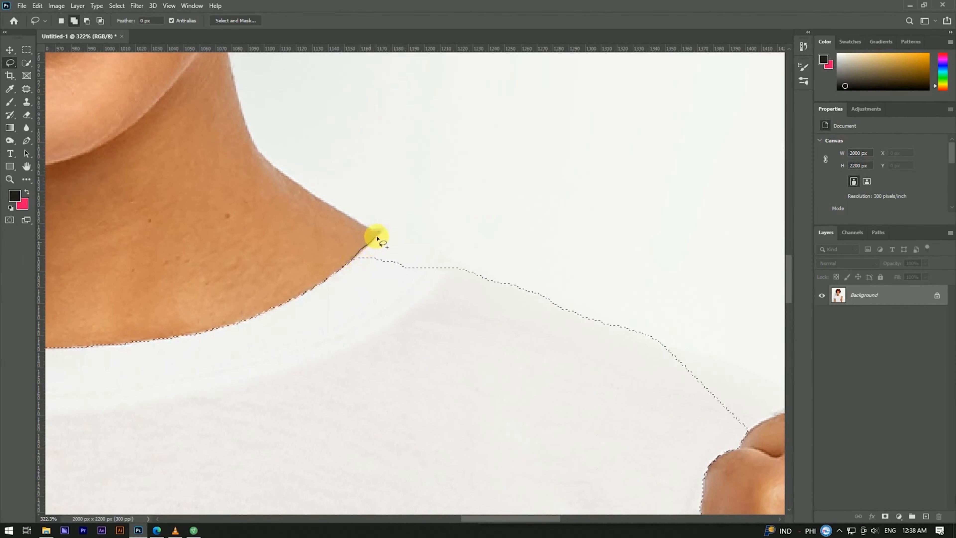
left_click_drag(463, 257, 503, 276)
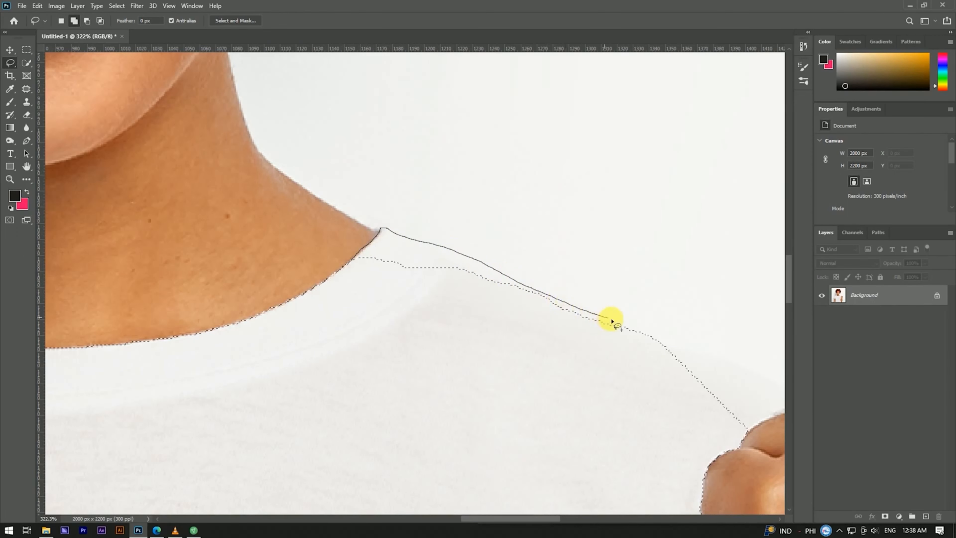
mouse_move(661, 379)
left_mouse_down()
mouse_move(510, 356)
mouse_move(386, 295)
left_mouse_up()
left_click_drag(348, 269, 349, 267)
scroll(557, 213, "down", 6)
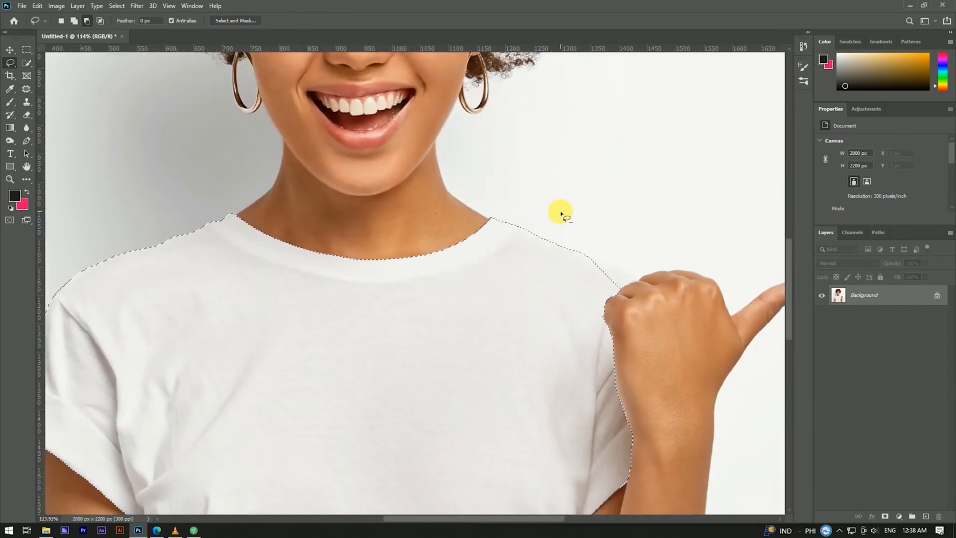
scroll(548, 213, "down", 5)
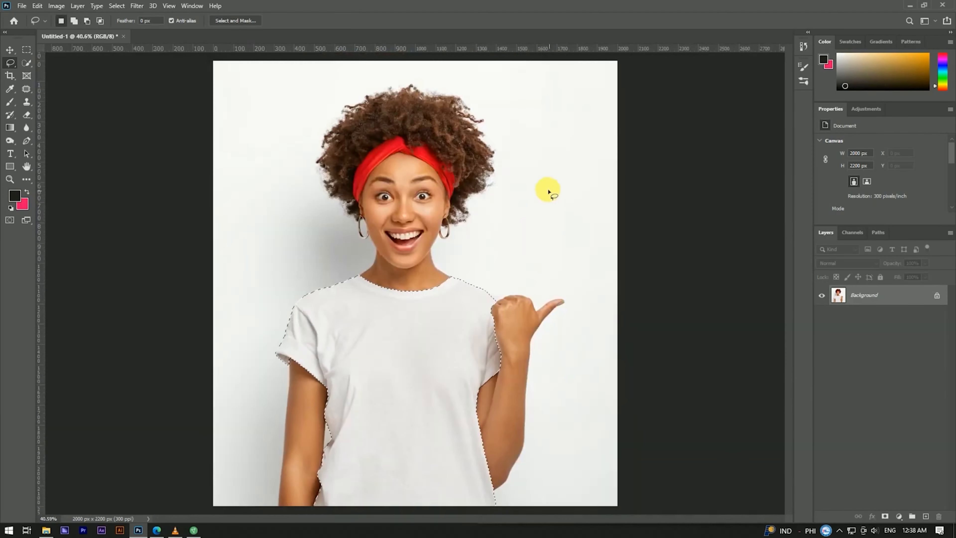
Step: Copy the selected T-shirt to a new layer and hide the Background layer
scroll(534, 200, "down", 5)
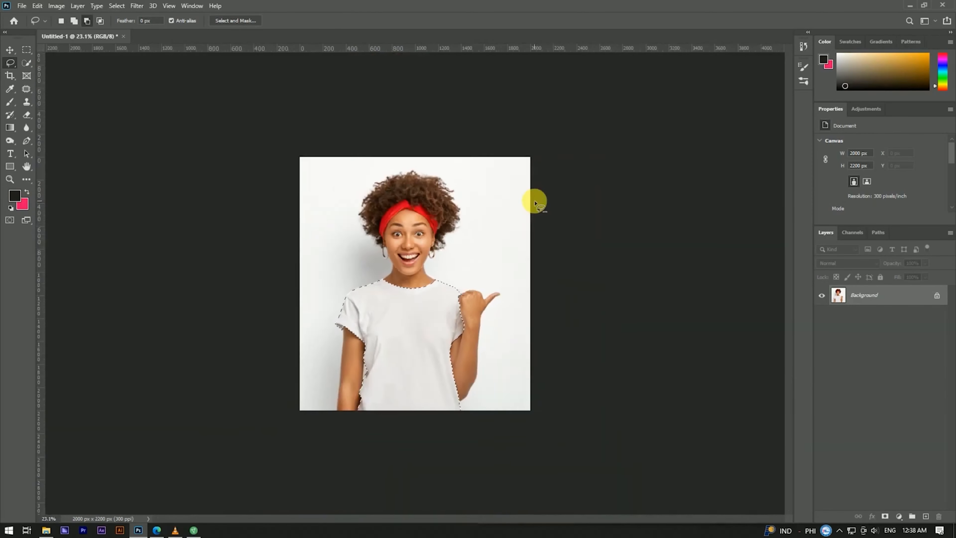
scroll(487, 230, "up", 3)
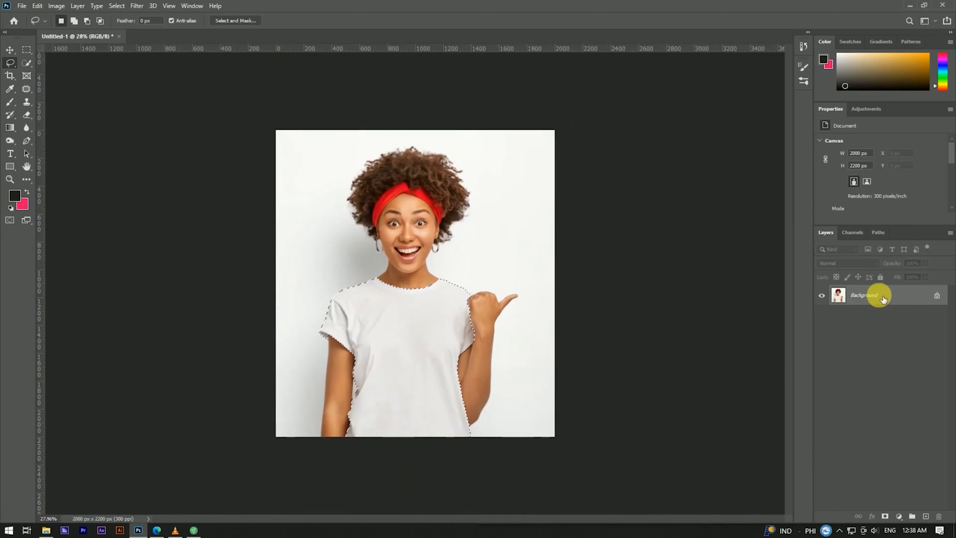
key("ctrl+j")
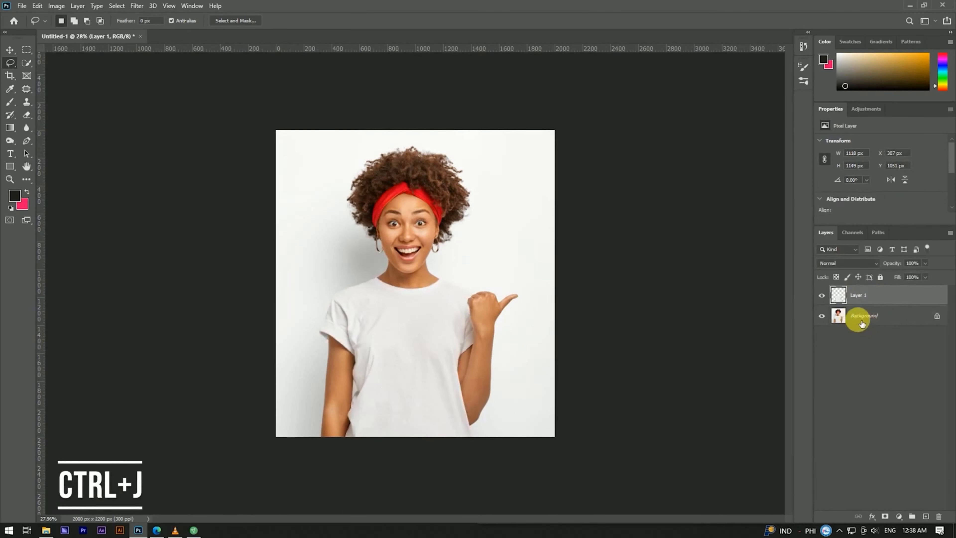
left_click(828, 318)
key("v")
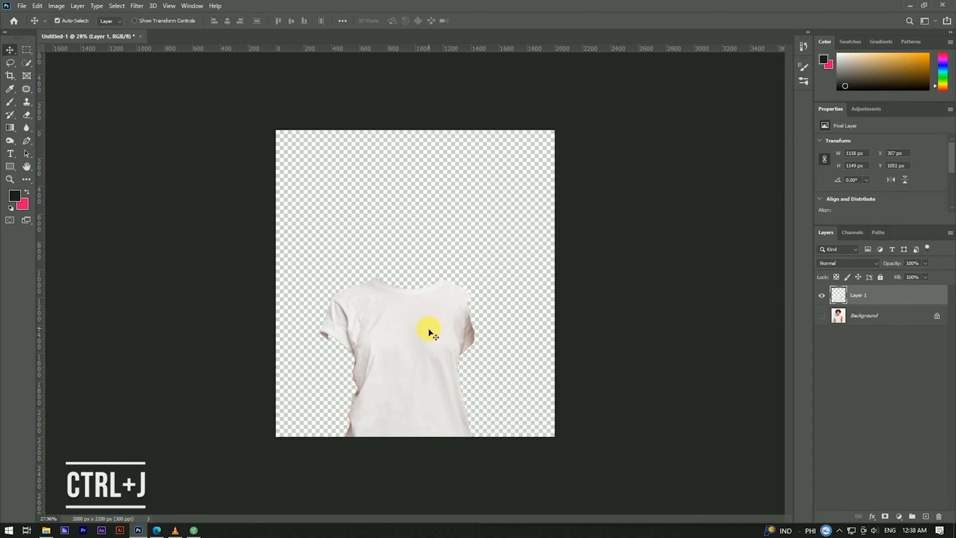
Step: Show the Background layer again and load the outline of the T-shirt on Layer 1 as a selection
scroll(390, 333, "up", 3)
scroll(390, 333, "up", 4)
scroll(402, 288, "down", 3)
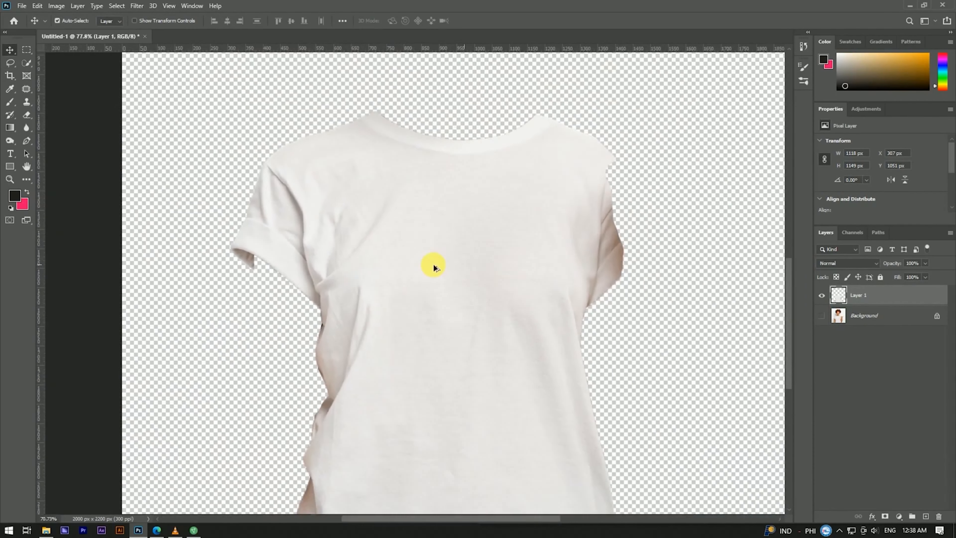
scroll(355, 339, "up", 2)
scroll(337, 305, "down", 5)
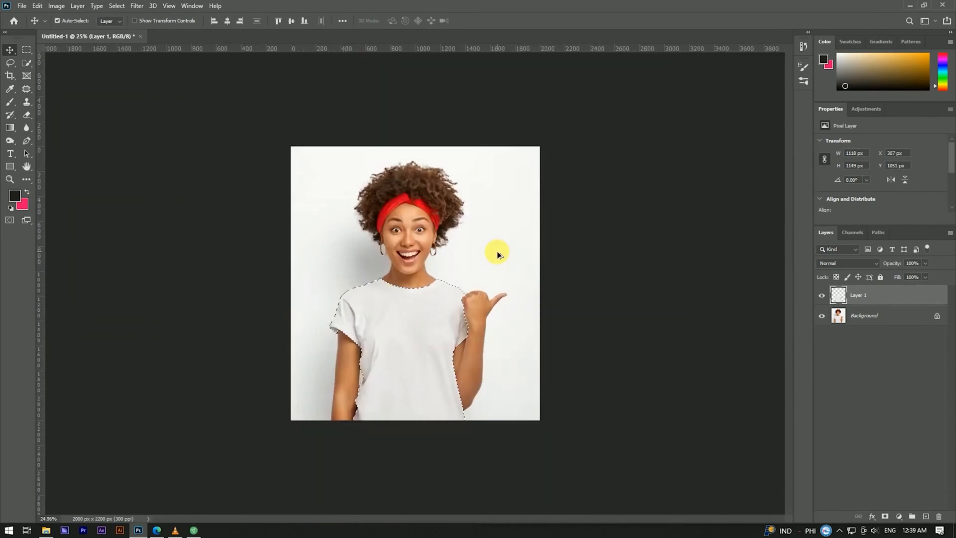
scroll(406, 277, "up", 4)
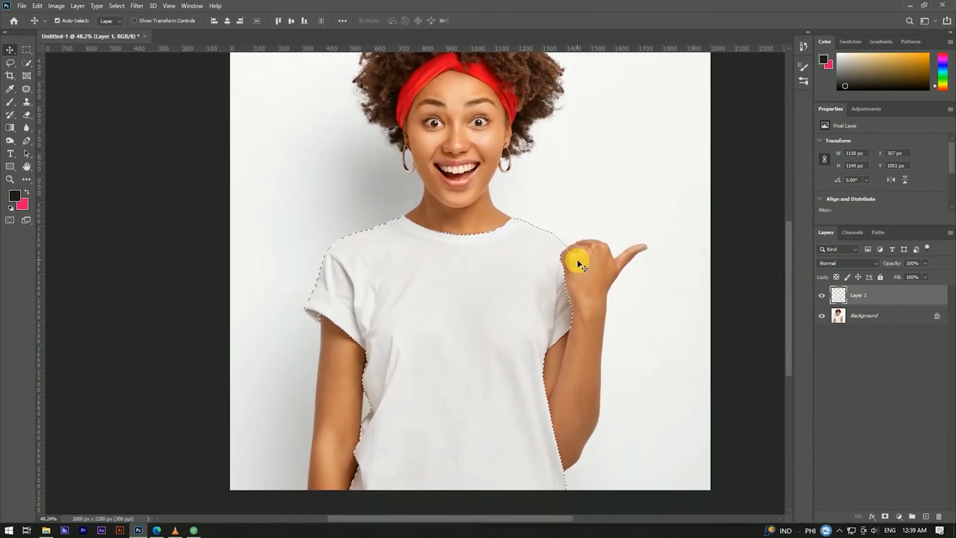
Step: Fill the selected T-shirt area on Layer 1 with the black foreground color and deselect it
key("alt+BackSpace")
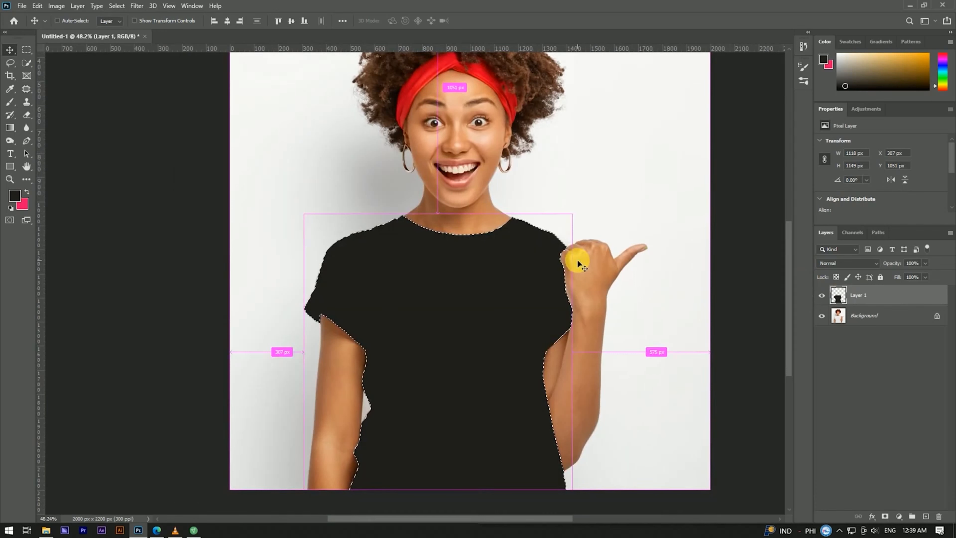
key("ctrl+d")
Step: Compare the photo with and without the black T-shirt layer and examine the shirt's edges up close
left_click(822, 296)
left_click(822, 295)
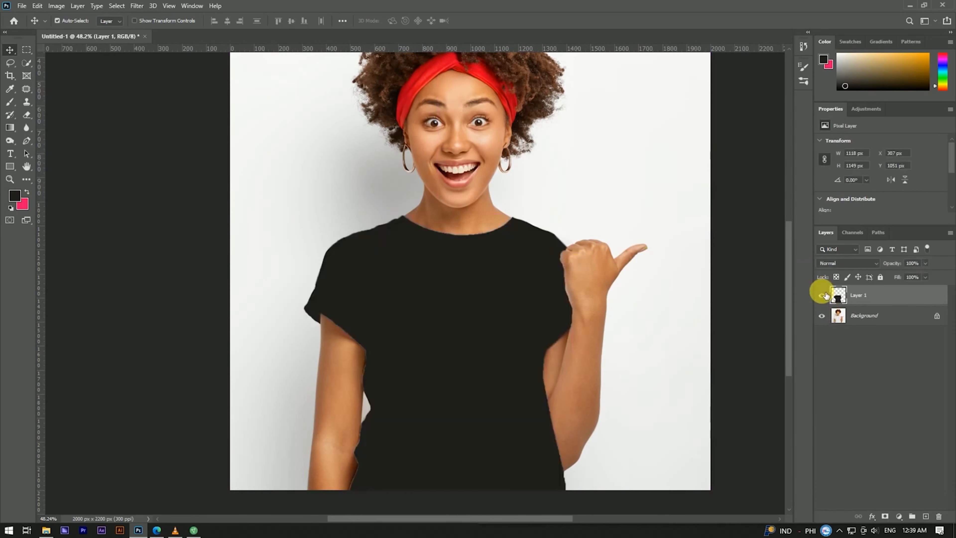
left_click(822, 296)
left_click(823, 295)
left_click(822, 296)
left_click(822, 295)
scroll(575, 239, "down", 7)
scroll(453, 296, "up", 4)
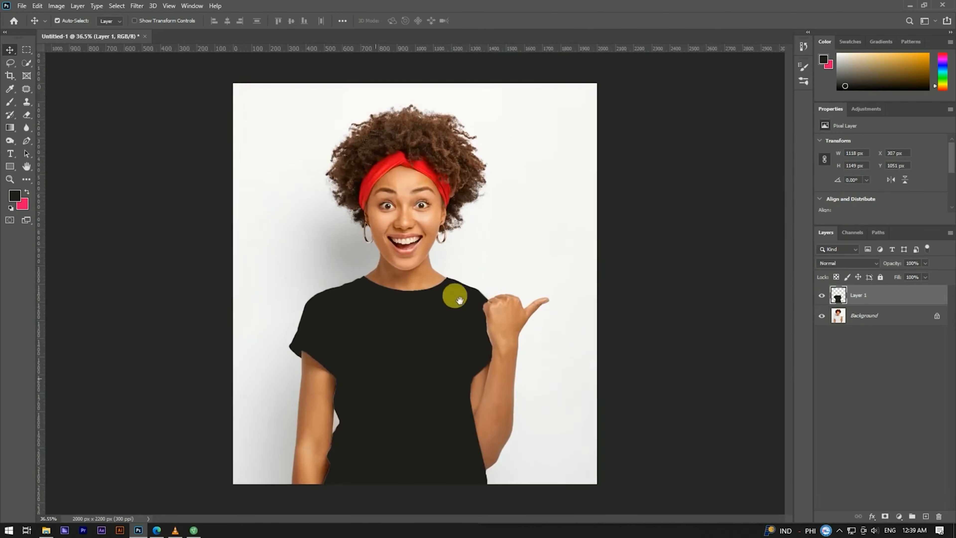
scroll(417, 330, "up", 5)
left_click_drag(417, 330, 443, 305)
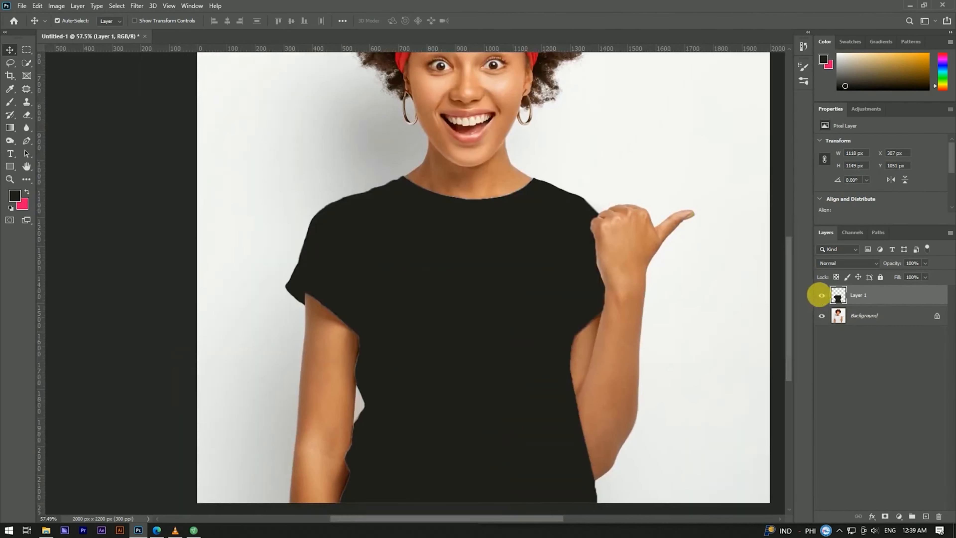
left_click(822, 296)
left_click(822, 295)
Step: Place Pattern.jpg from File Explorer into the open document above the T-shirt layer
left_click(46, 530)
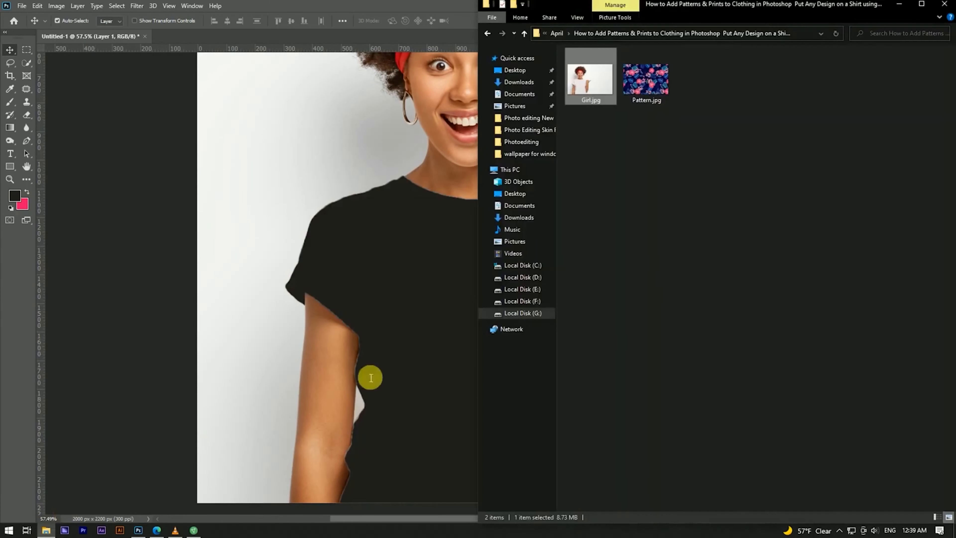
left_click(648, 76)
left_click_drag(647, 76, 375, 213)
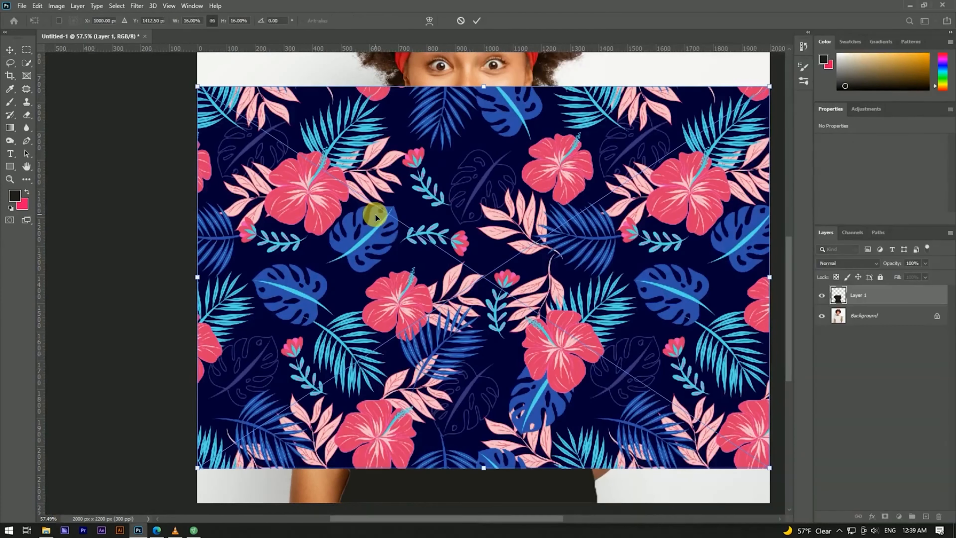
Step: Rotate the placed pattern to -90° and position it upright over the T-shirt
scroll(392, 228, "down", 3)
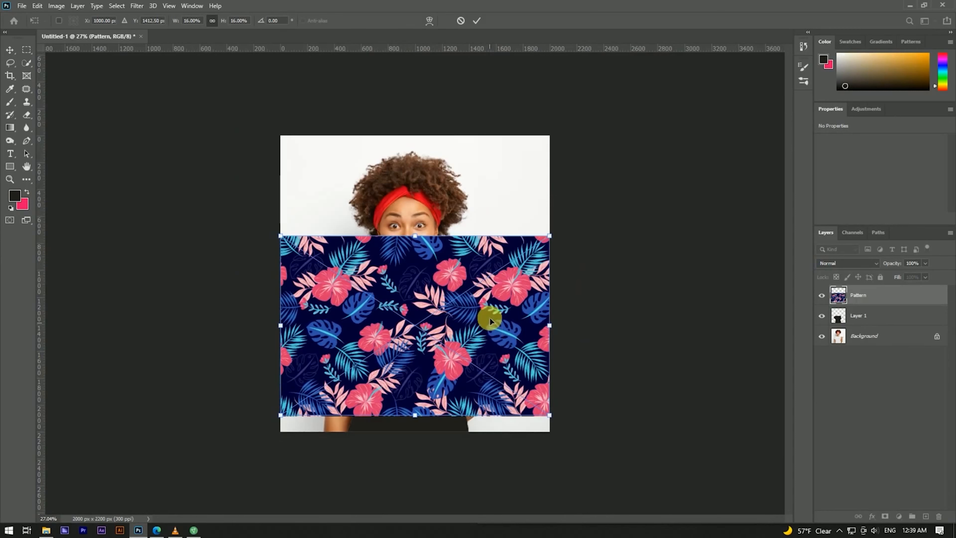
left_click_drag(490, 320, 490, 336)
left_click_drag(561, 256, 318, 184)
left_click_drag(433, 245, 421, 244)
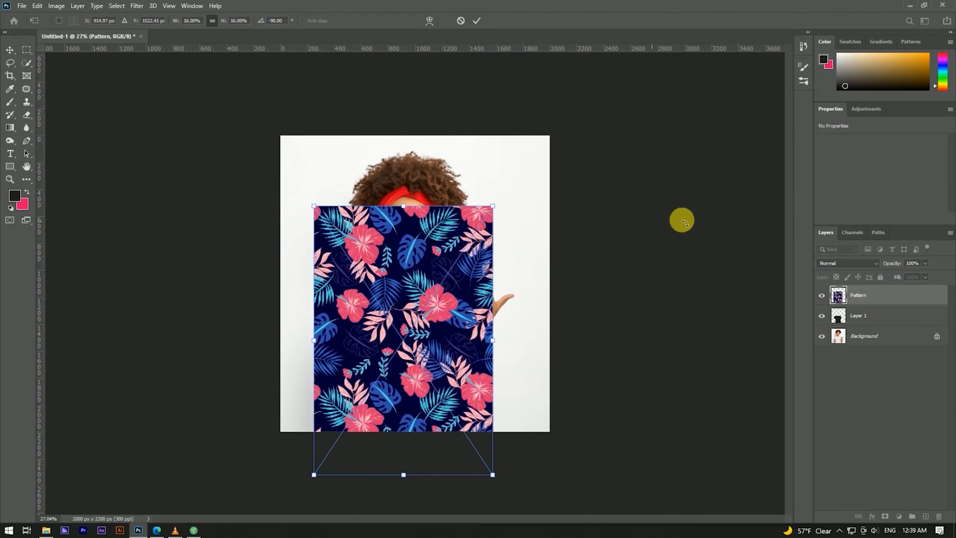
left_click(475, 22)
Step: Lower the Pattern layer's opacity to 25% and scale it to about 13.60% so it just covers the T-shirt's width
left_click_drag(898, 266, 859, 266)
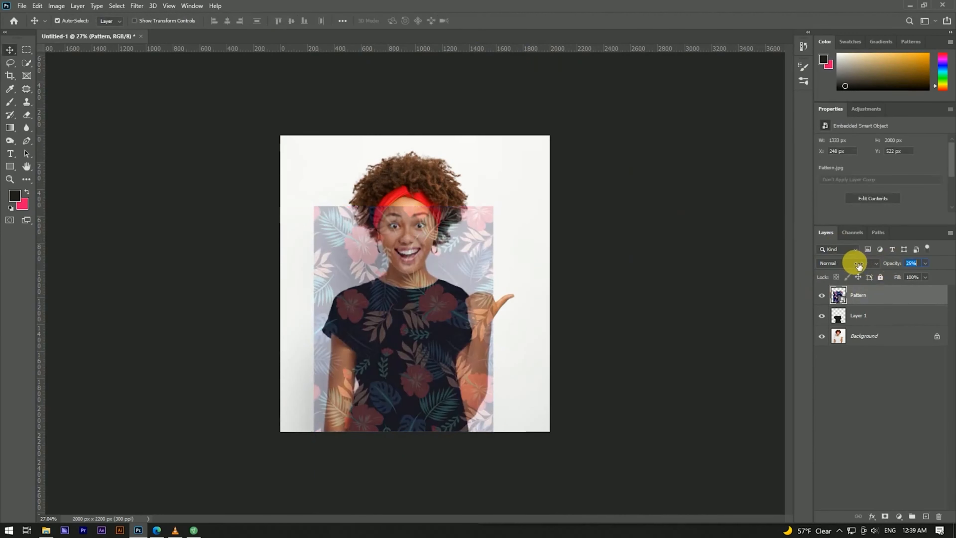
scroll(427, 312, "up", 5)
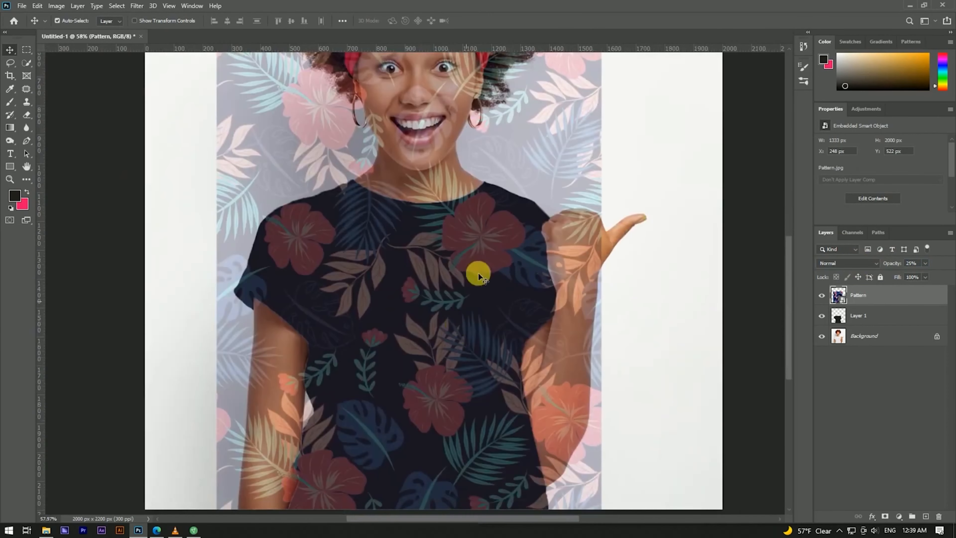
scroll(459, 325, "down", 3)
key("ctrl+t")
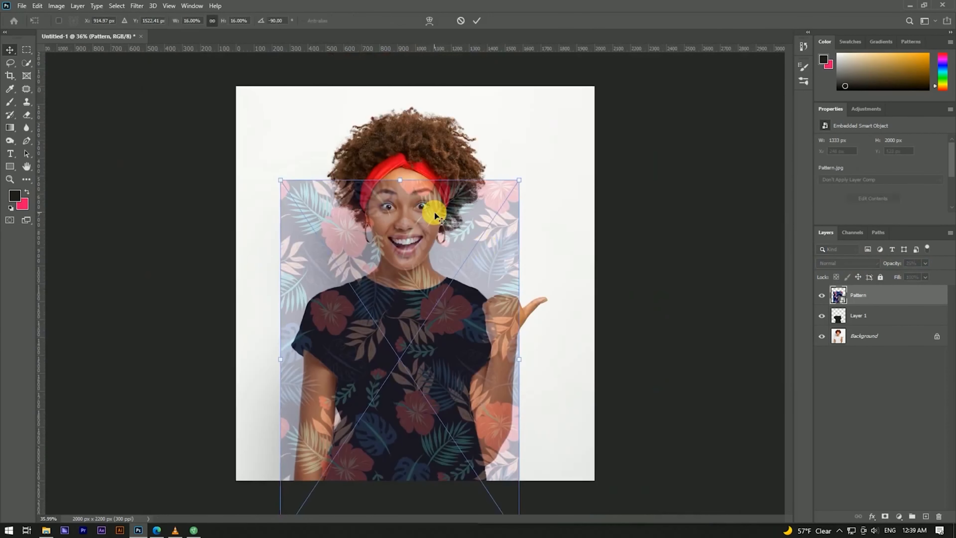
left_click_drag(402, 183, 399, 196)
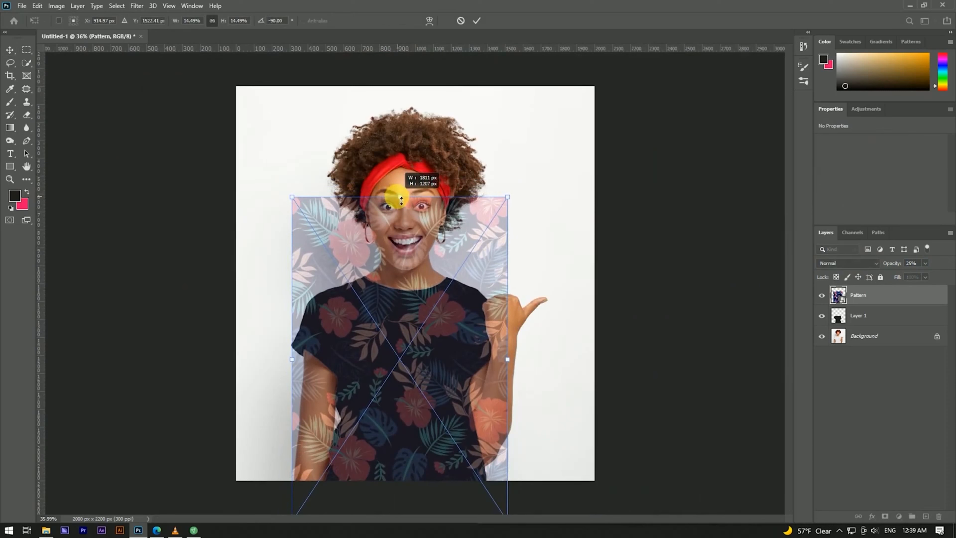
left_click_drag(405, 344, 397, 343)
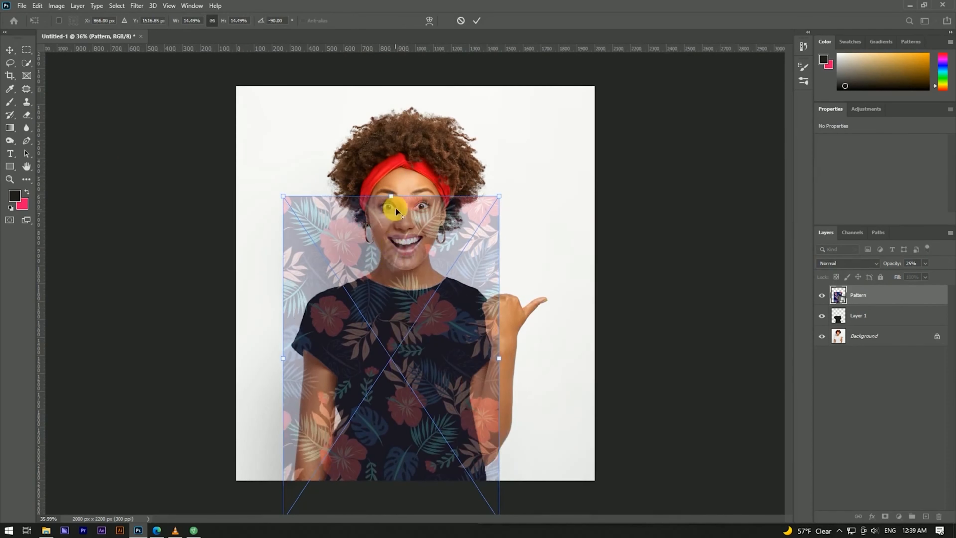
left_click_drag(396, 204, 395, 206)
left_click_drag(463, 321, 465, 321)
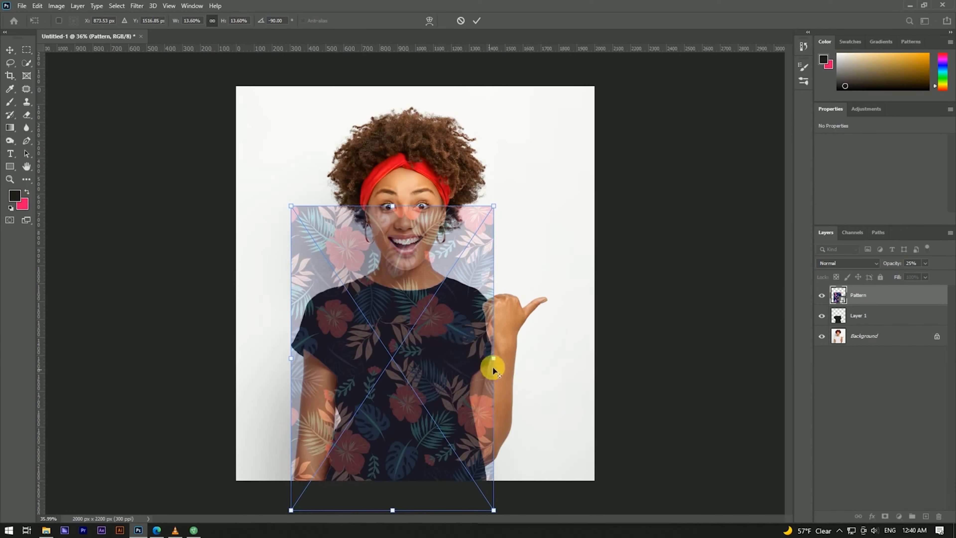
scroll(493, 367, "up", 5)
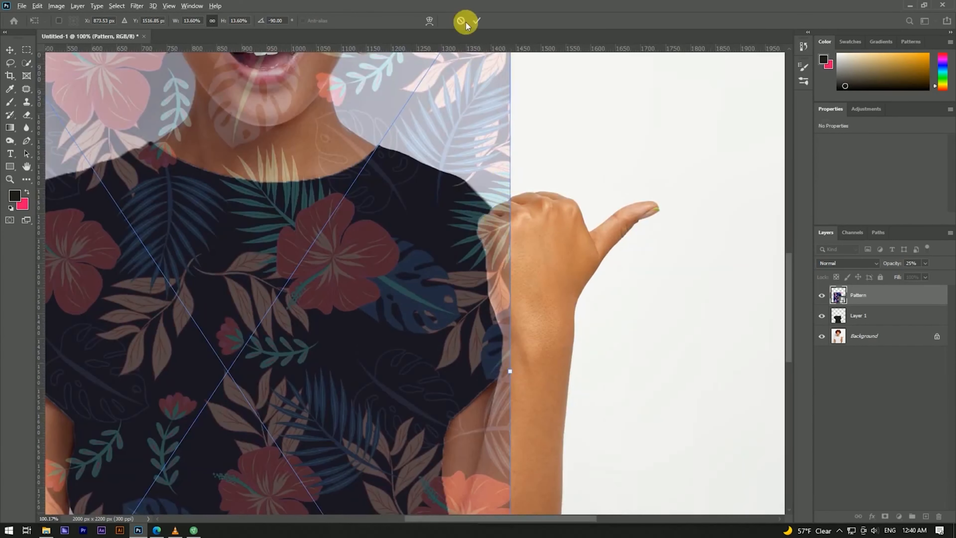
left_click(483, 21)
Step: Load the T-shirt outline of Layer 1 as a selection, keeping the Pattern layer active and visible
scroll(502, 145, "down", 5)
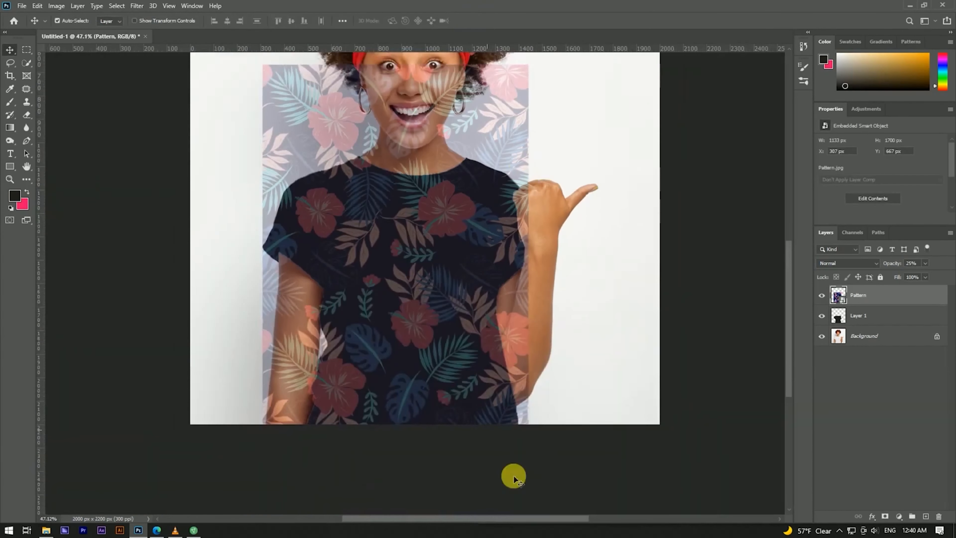
scroll(425, 329, "up", 2)
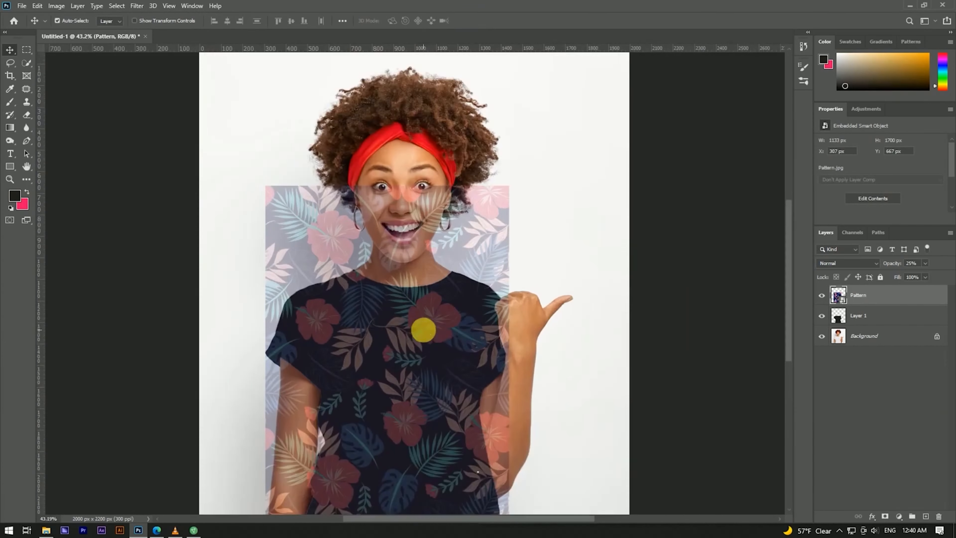
left_click(839, 295, "ctrl")
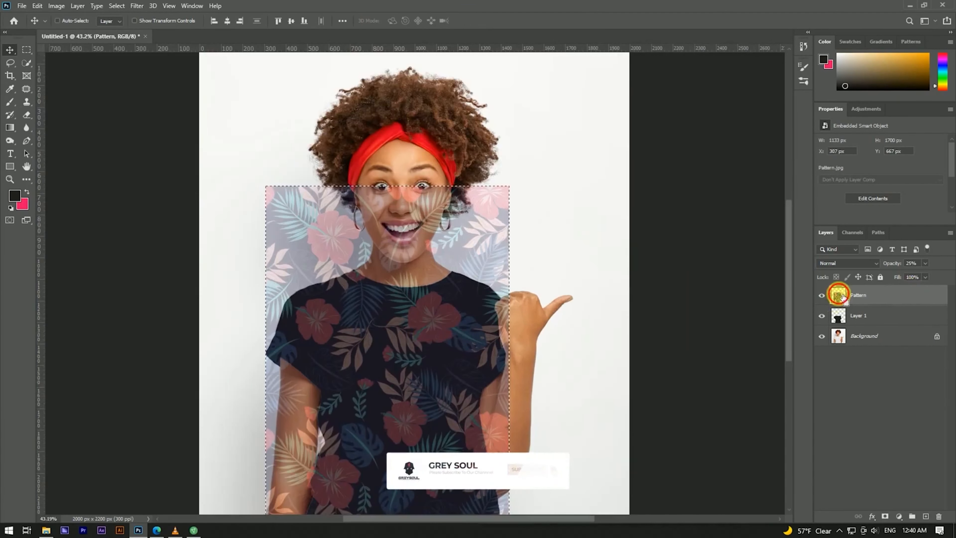
left_click(822, 295)
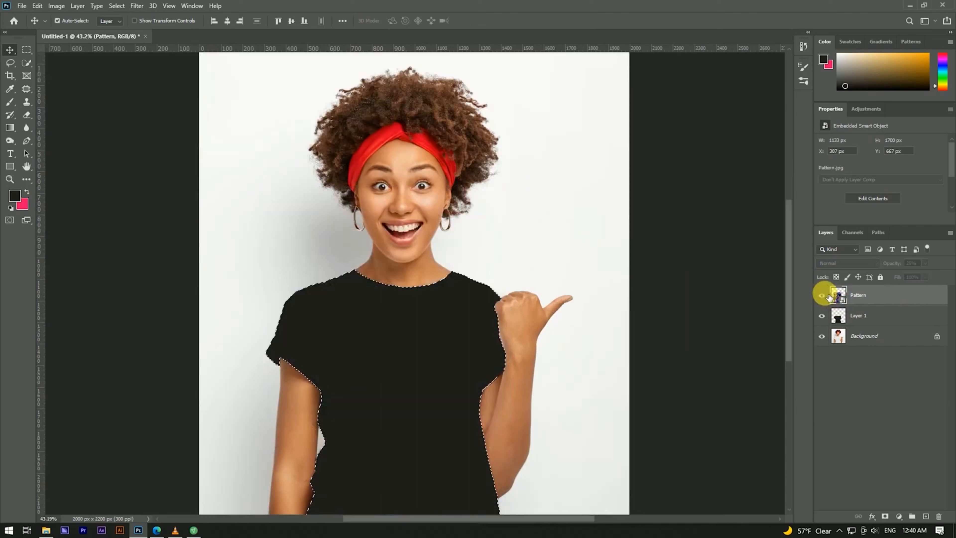
left_click(822, 296)
Step: Restore the Pattern layer's opacity to 100% and mask it with the T-shirt selection
left_click_drag(892, 263, 951, 263)
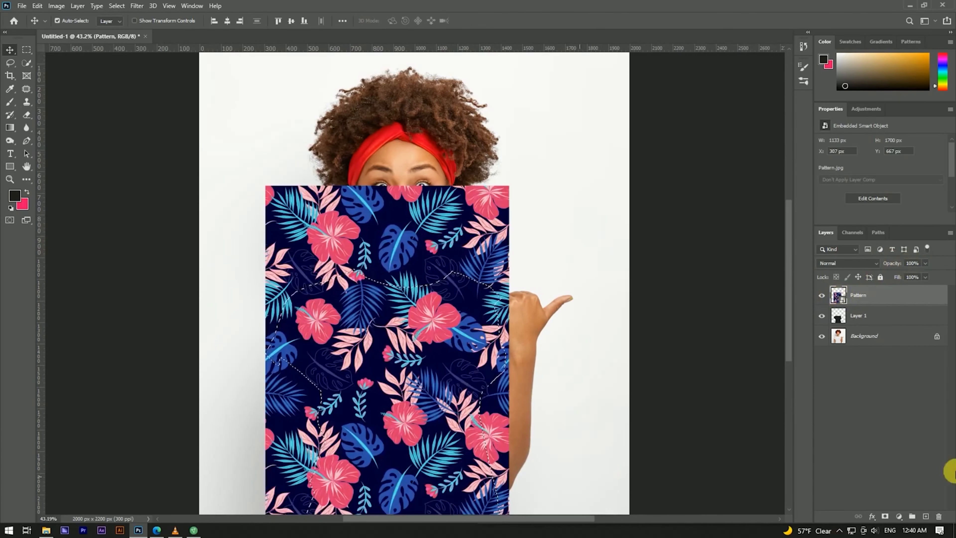
left_click(885, 516)
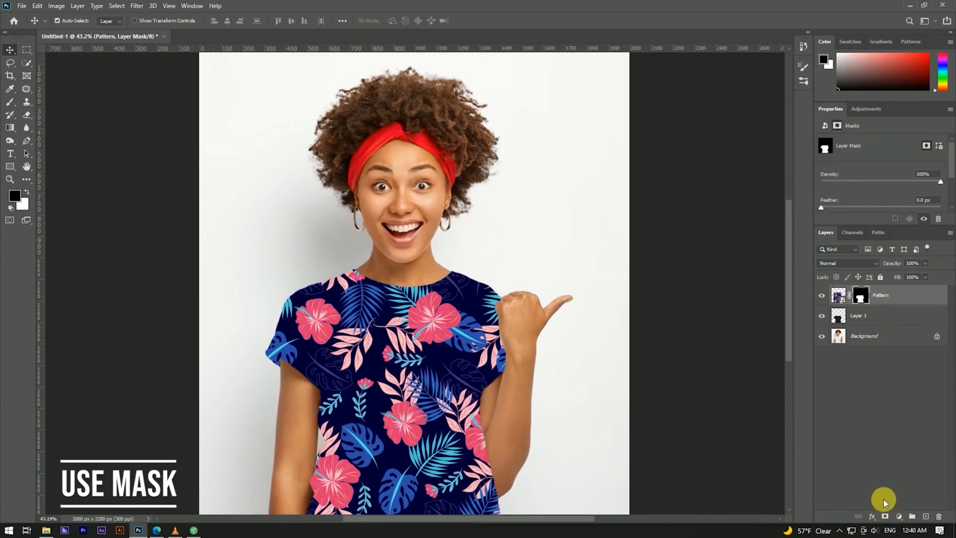
scroll(557, 233, "down", 5)
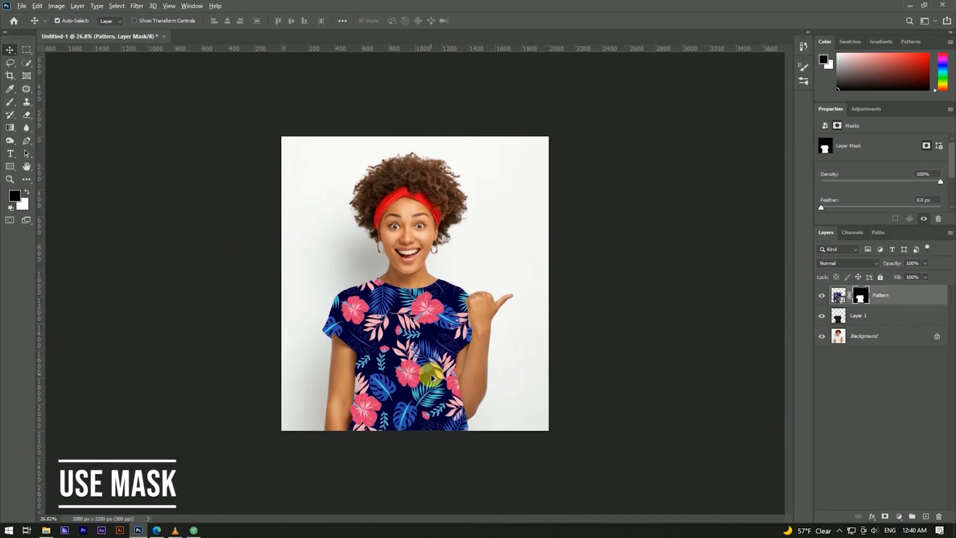
scroll(432, 374, "up", 8)
left_click_drag(391, 412, 432, 312)
scroll(463, 296, "down", 4)
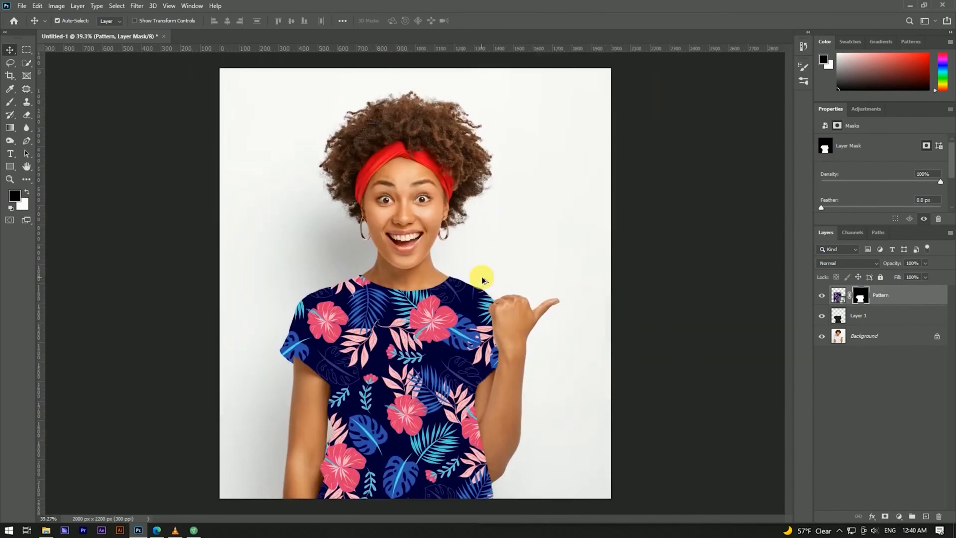
Step: Hide Layer 1 and set the Pattern layer to Multiply blending at 100% opacity
scroll(482, 279, "up", 4)
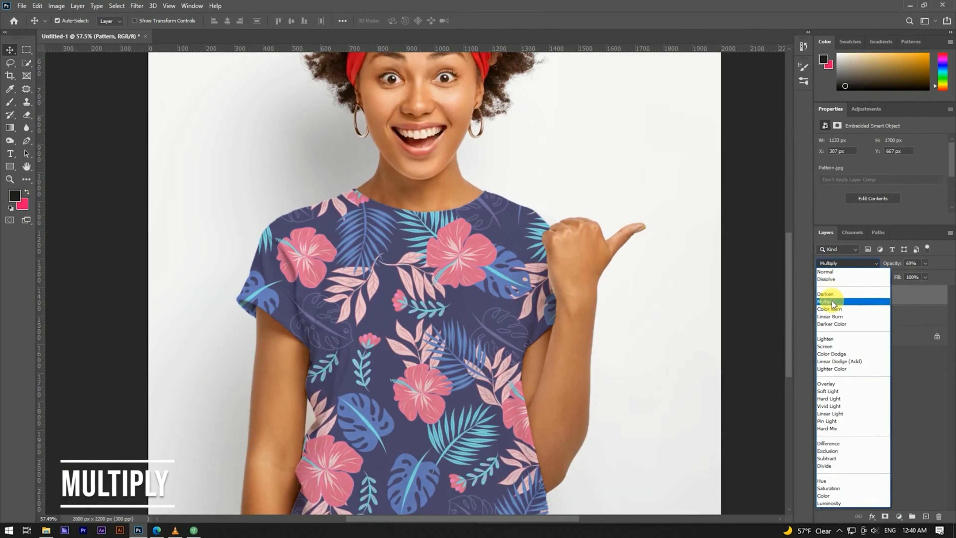
left_click(833, 302)
left_click_drag(892, 263, 948, 265)
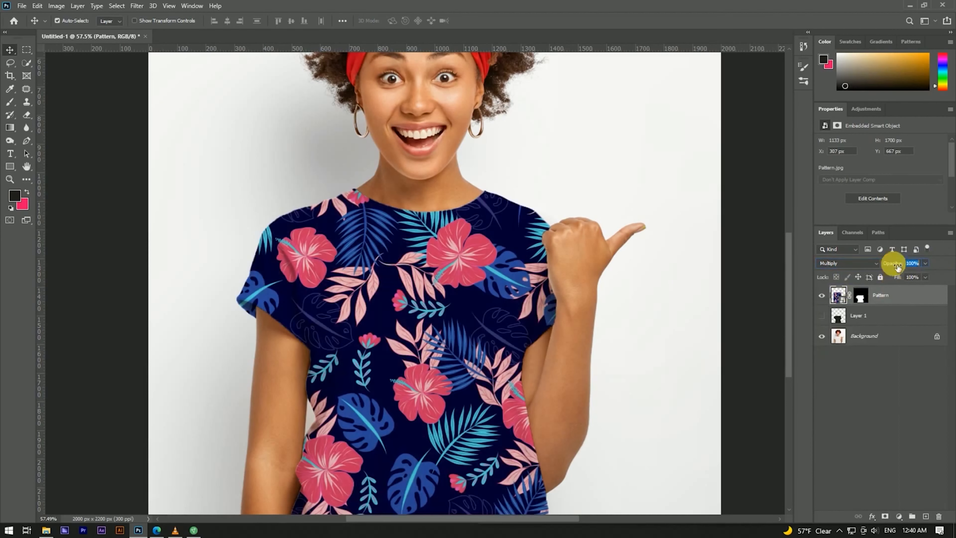
Step: Convert the masked Pattern layer to a smart object and compare the shirt with and without it
right_click(916, 295)
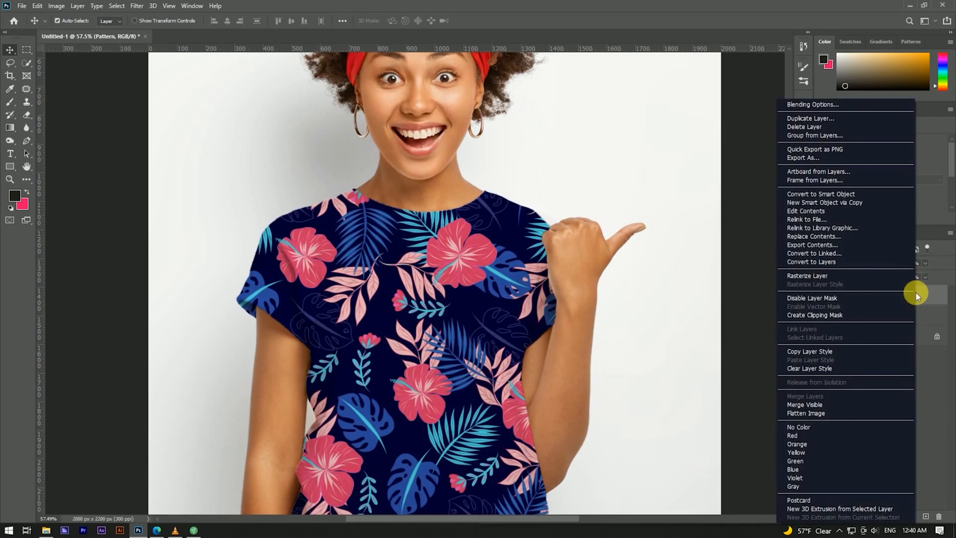
left_click(938, 293)
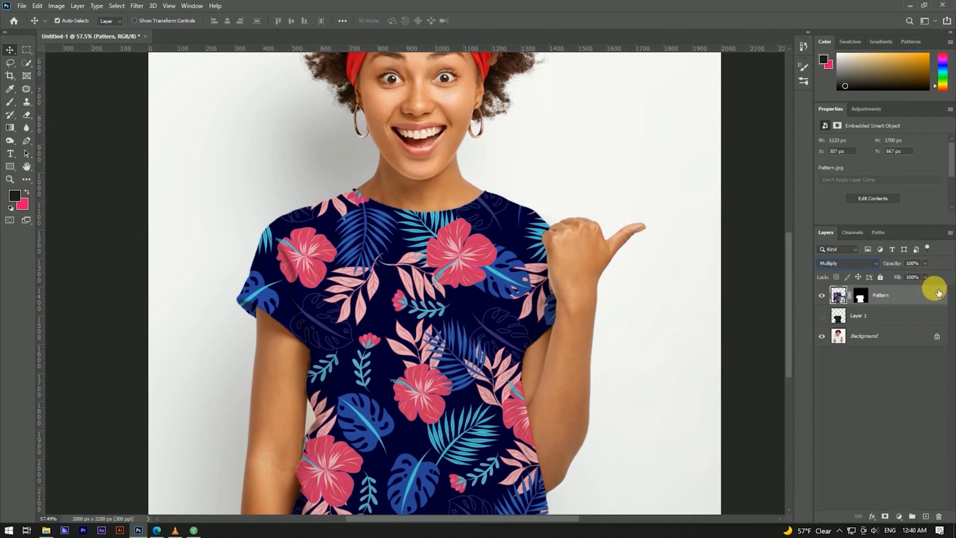
right_click(936, 300)
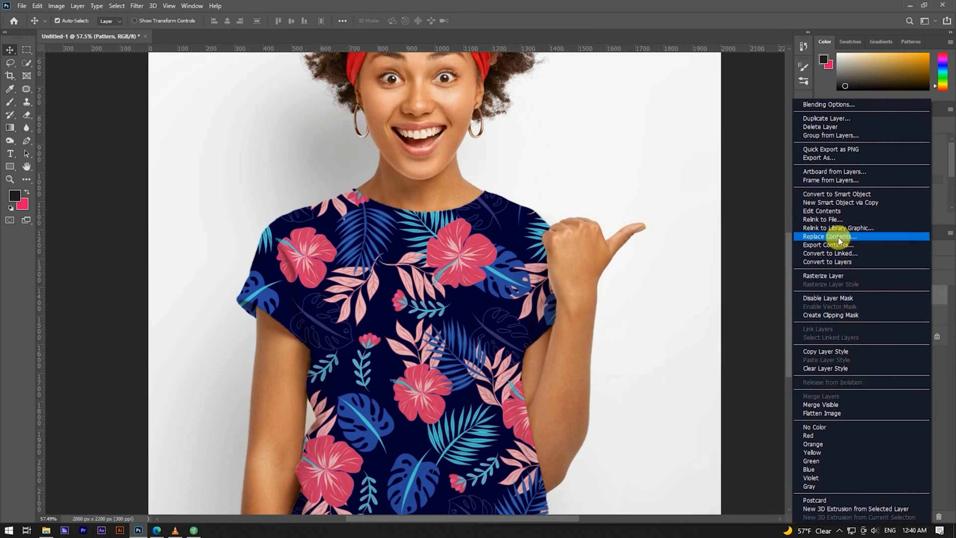
left_click(848, 195)
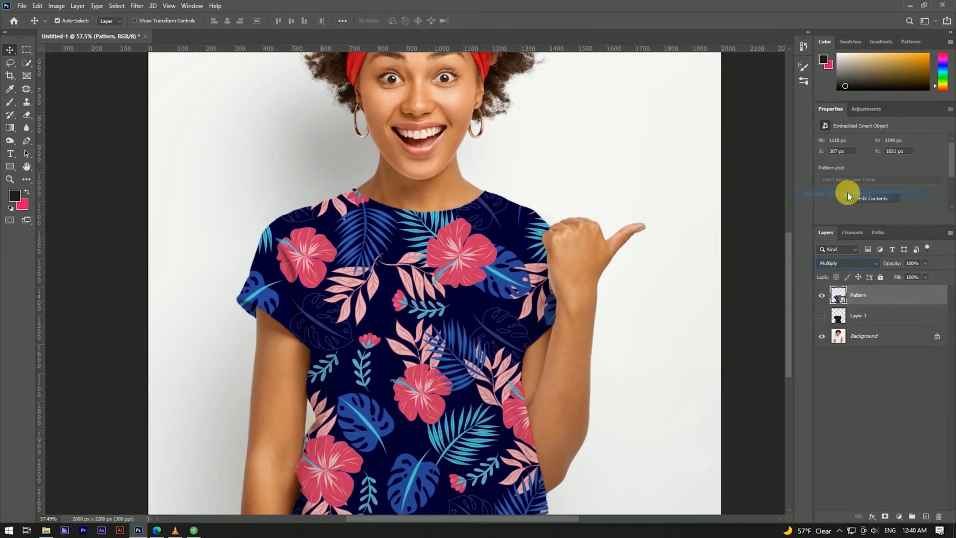
left_click(823, 296)
left_click(823, 295)
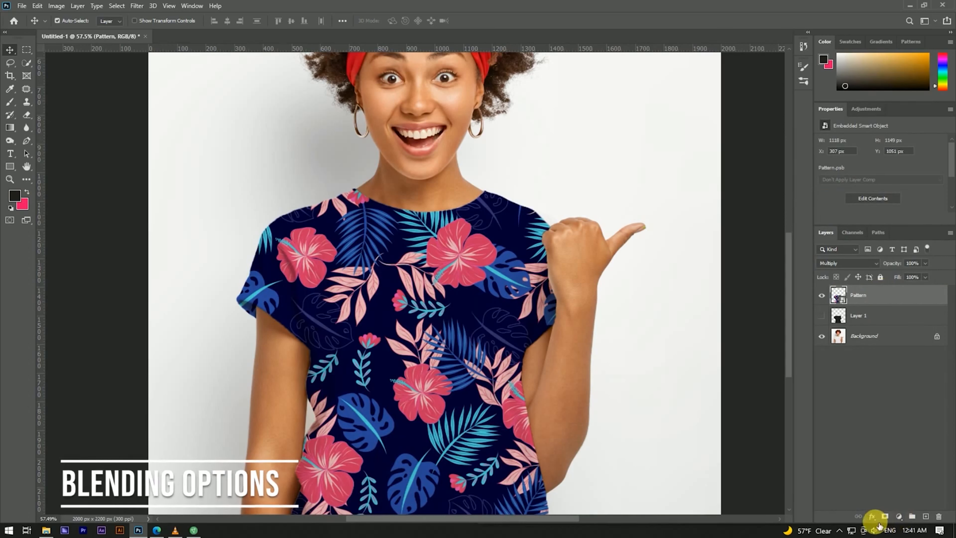
Step: Split the Pattern layer's Blend If sliders to 0/6 and 199/255 for This Layer, and 0/46 and 240/255 for Underlying Layer
left_click(872, 517)
left_click(898, 425)
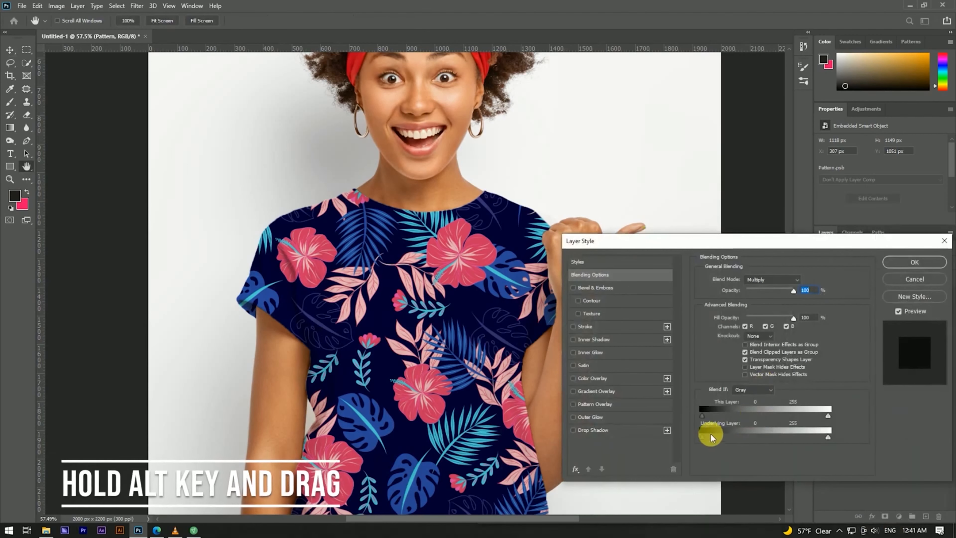
left_click_drag(704, 438, 726, 439)
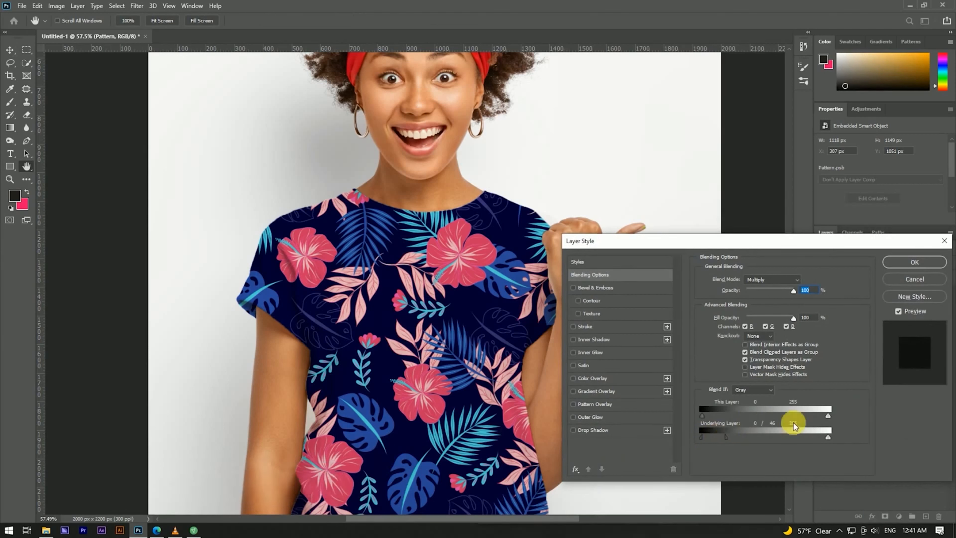
mouse_move(827, 439)
left_mouse_down()
mouse_move(813, 439)
mouse_move(823, 440)
left_mouse_up()
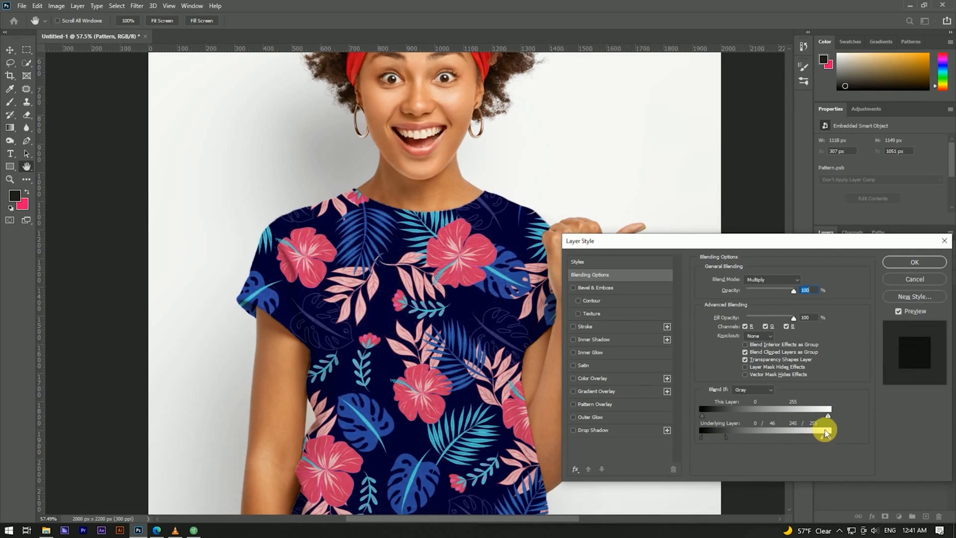
left_click_drag(704, 417, 705, 416)
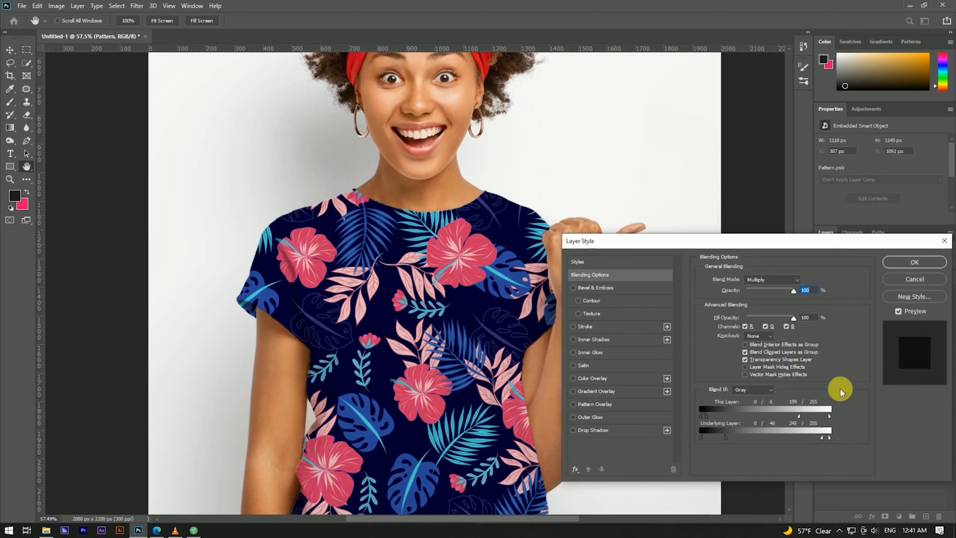
left_click(901, 262)
Step: Examine the finished patterned T-shirt at different magnifications and compare it with the original white shirt
scroll(586, 209, "down", 5)
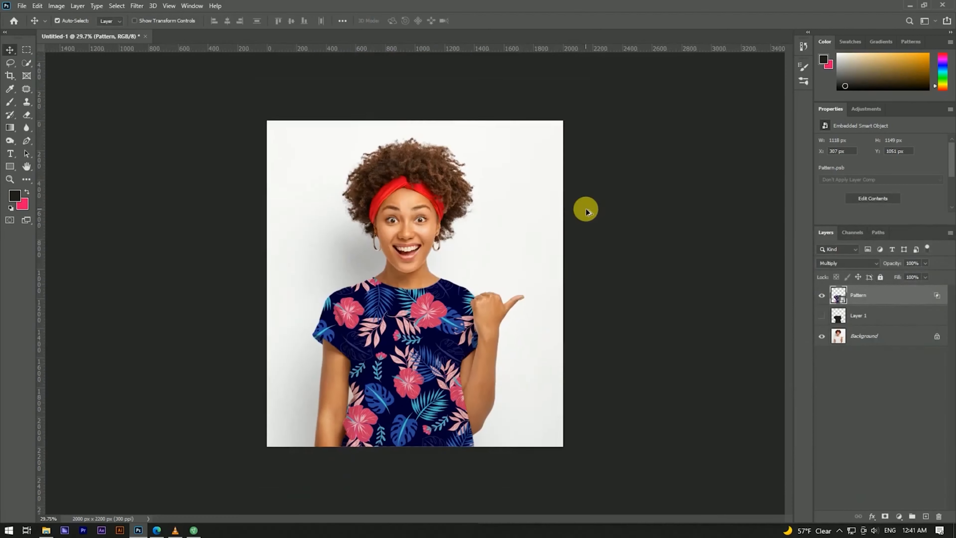
scroll(410, 247, "down", 1)
scroll(469, 245, "up", 4)
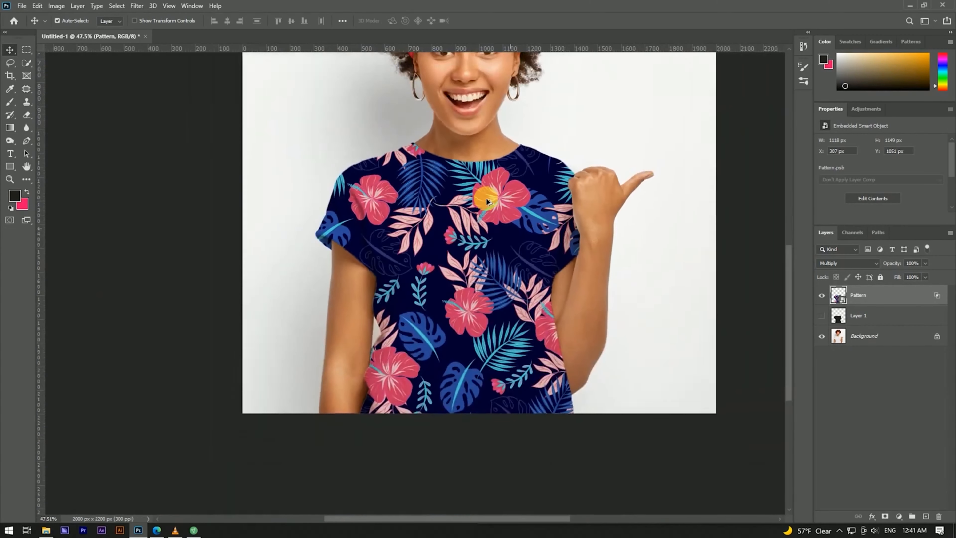
scroll(478, 177, "down", 3)
scroll(469, 149, "up", 1)
left_click(822, 295)
left_click(822, 296)
left_click(823, 296)
left_click(823, 296)
left_click(822, 296)
left_click(822, 296)
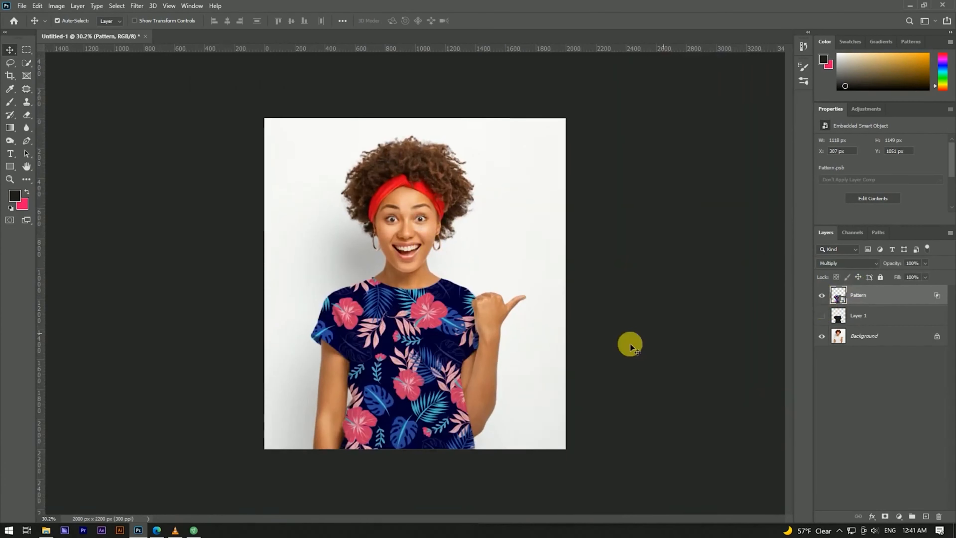
scroll(456, 361, "up", 3)
scroll(527, 357, "down", 2)
scroll(402, 245, "up", 1)
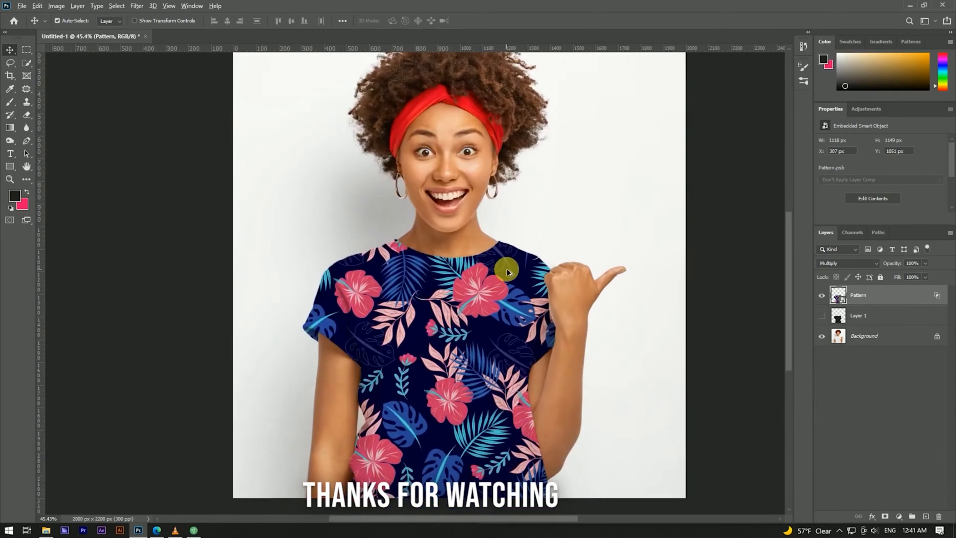